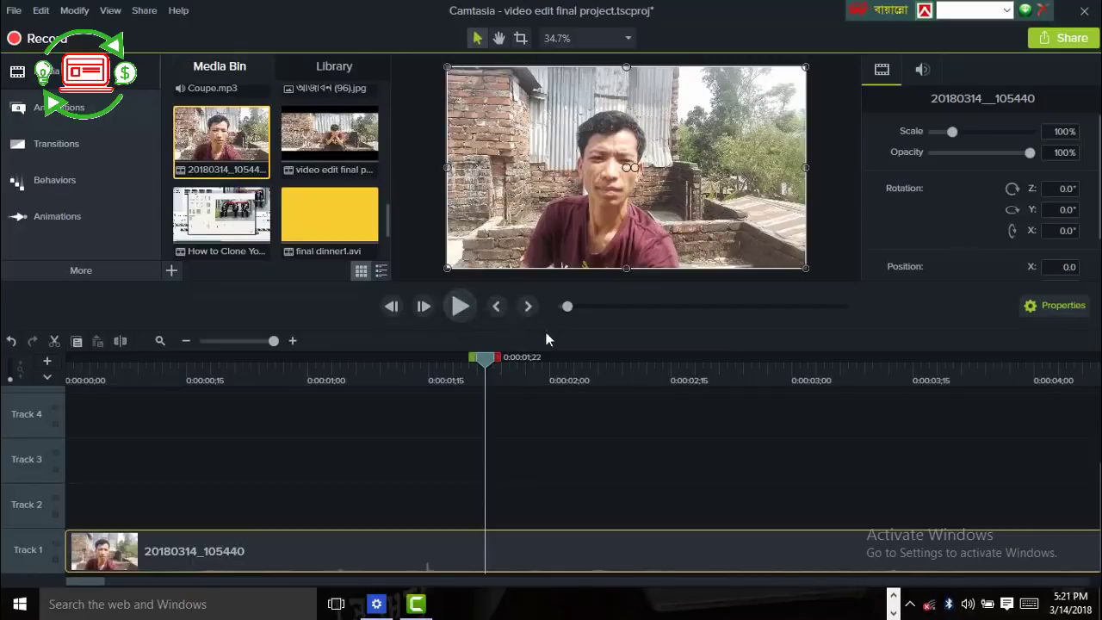
Review the clip on Track 1 from beginning to end to examine each take of the seated person.
{"action": "left_click", "coordinate": [470, 307]}
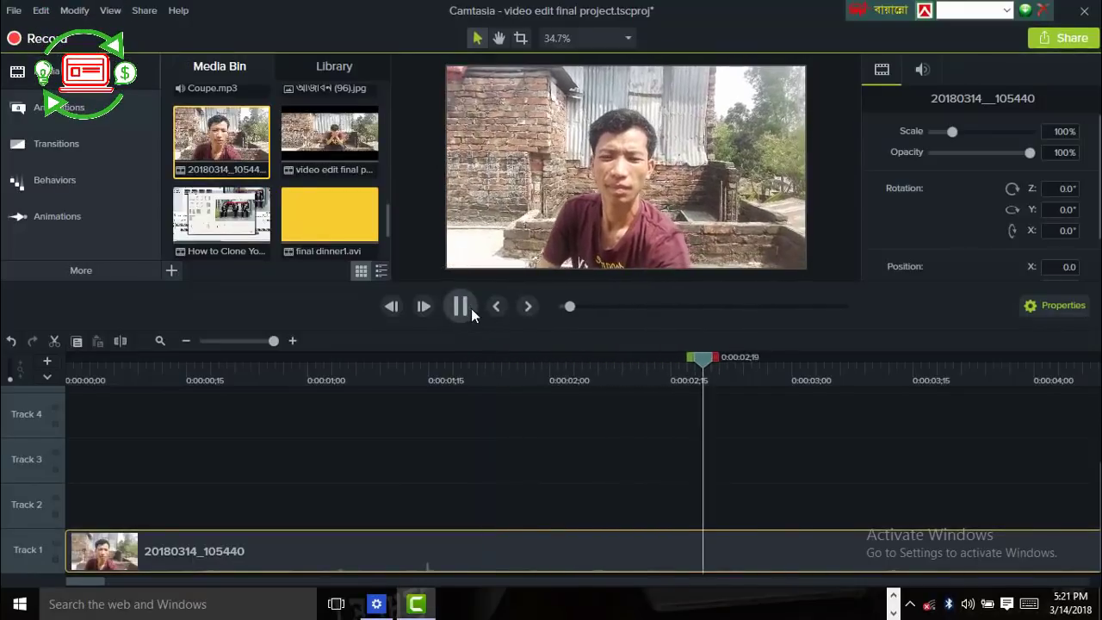
{"action": "left_click", "coordinate": [222, 341]}
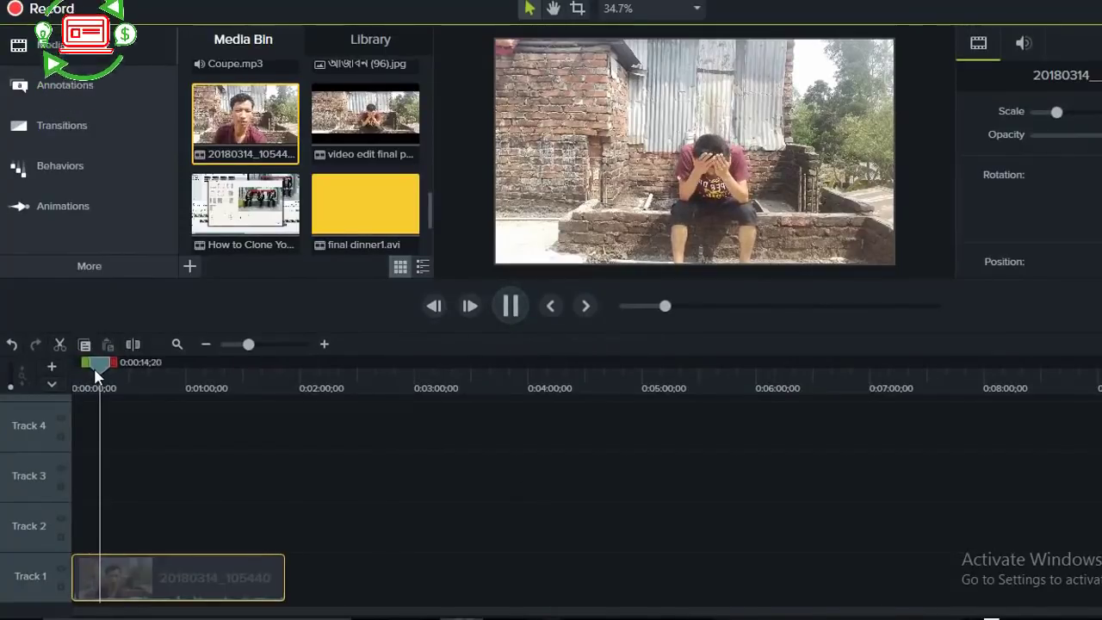
{"action": "left_click_drag", "start_coordinate": [95, 372], "coordinate": [115, 379]}
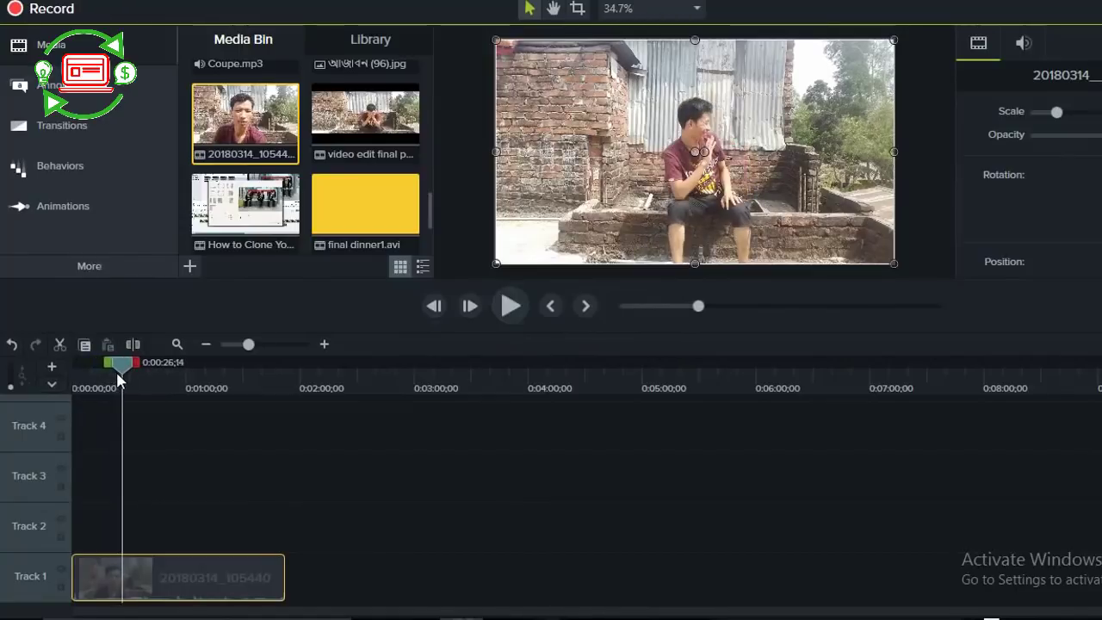
{"action": "left_click", "coordinate": [511, 308]}
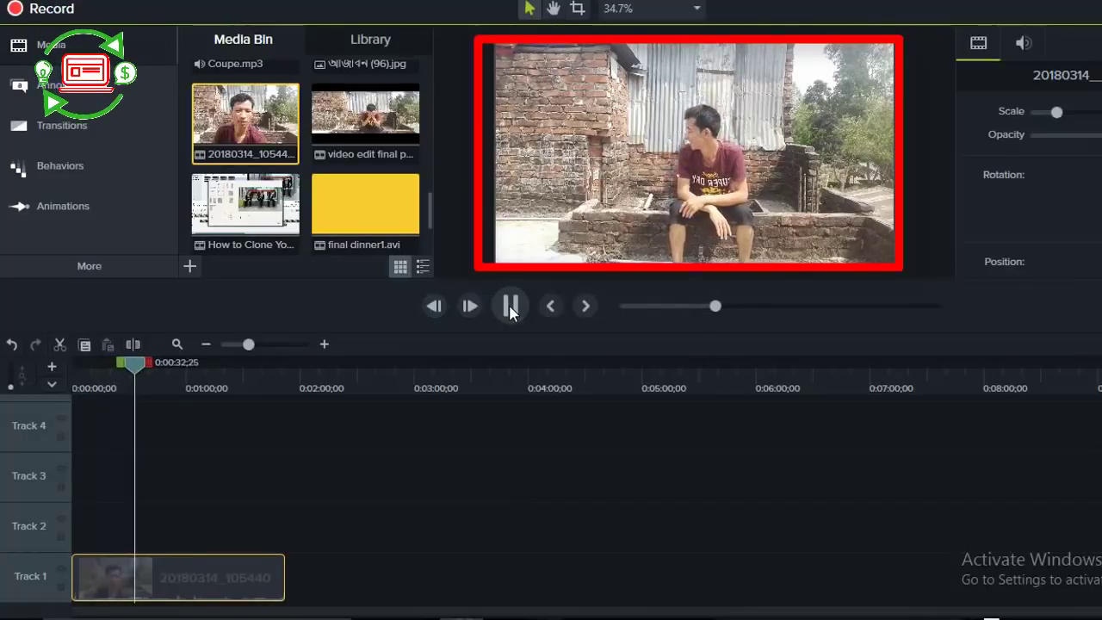
{"action": "left_click", "coordinate": [510, 307]}
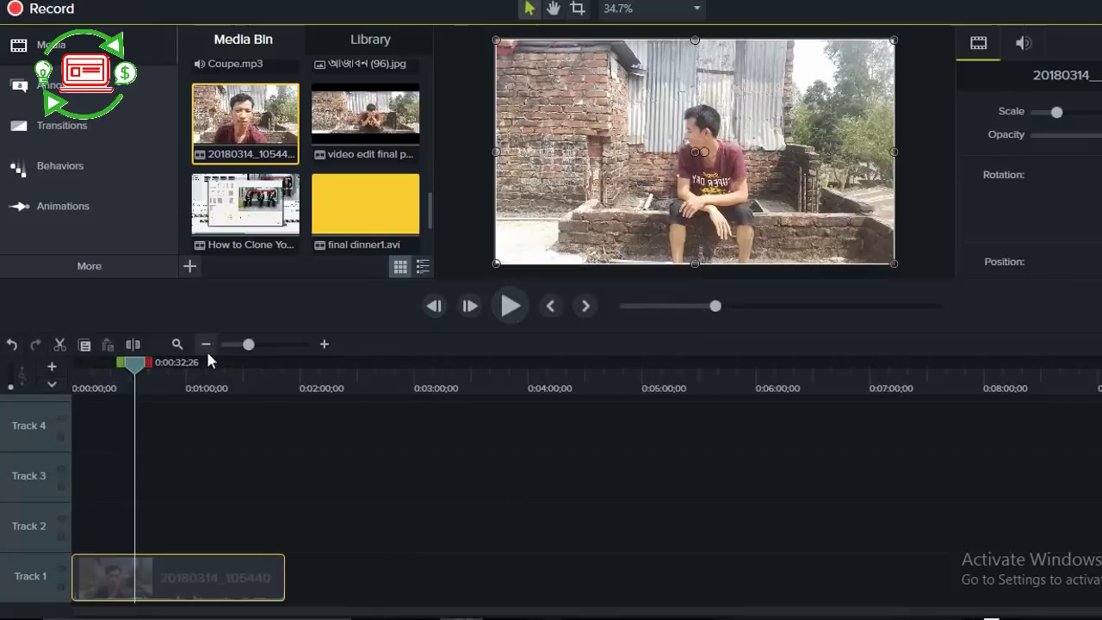
{"action": "left_click_drag", "start_coordinate": [137, 371], "coordinate": [169, 375]}
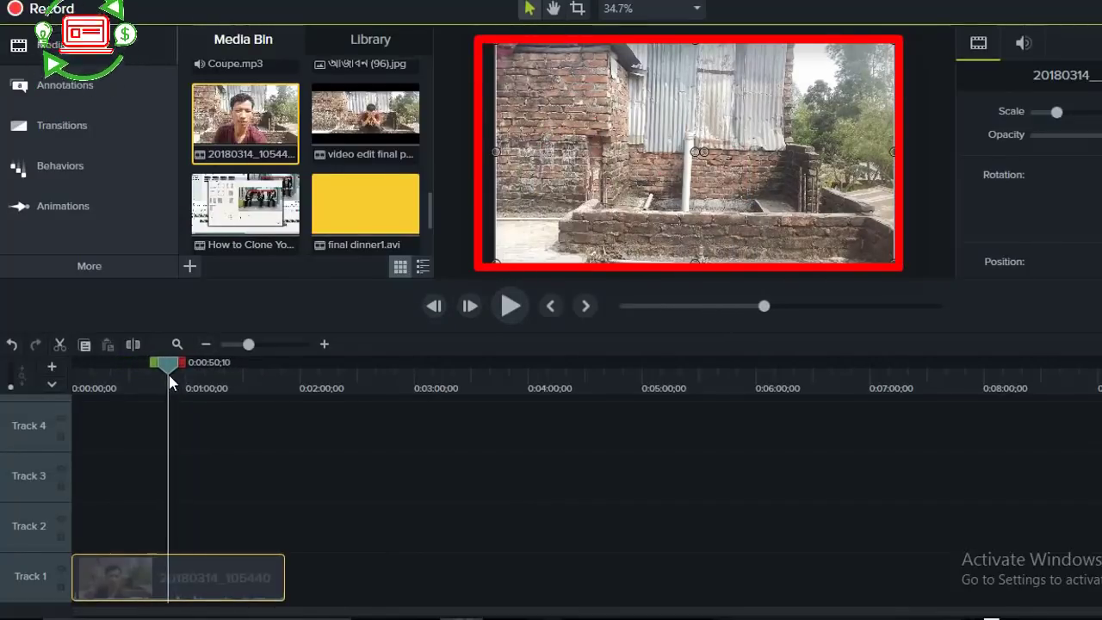
{"action": "left_click", "coordinate": [512, 310]}
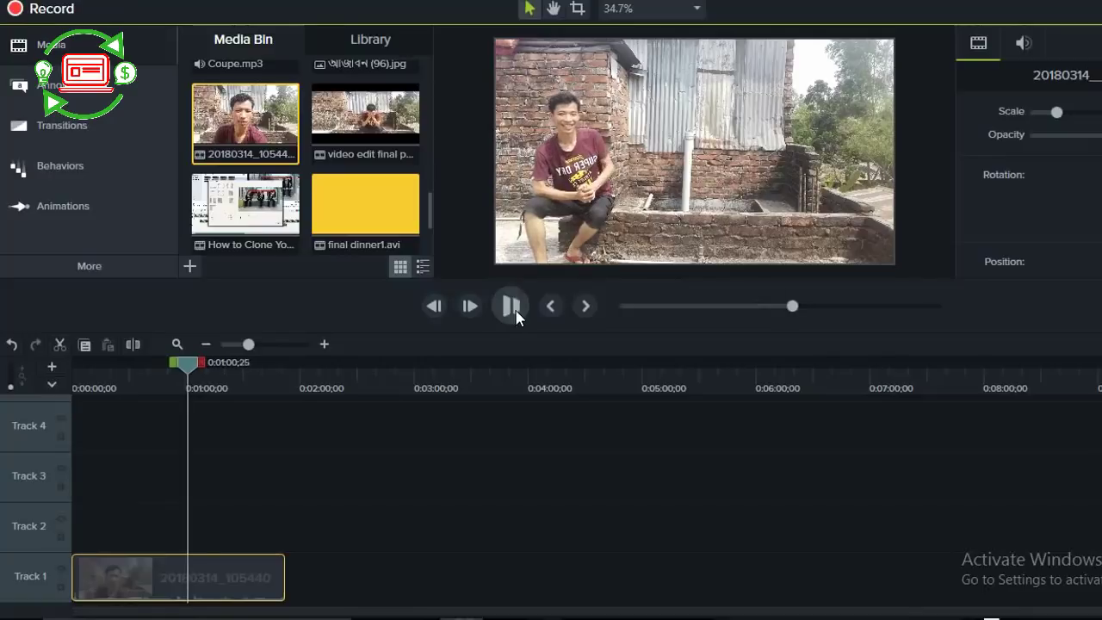
{"action": "left_click_drag", "start_coordinate": [188, 371], "coordinate": [243, 371]}
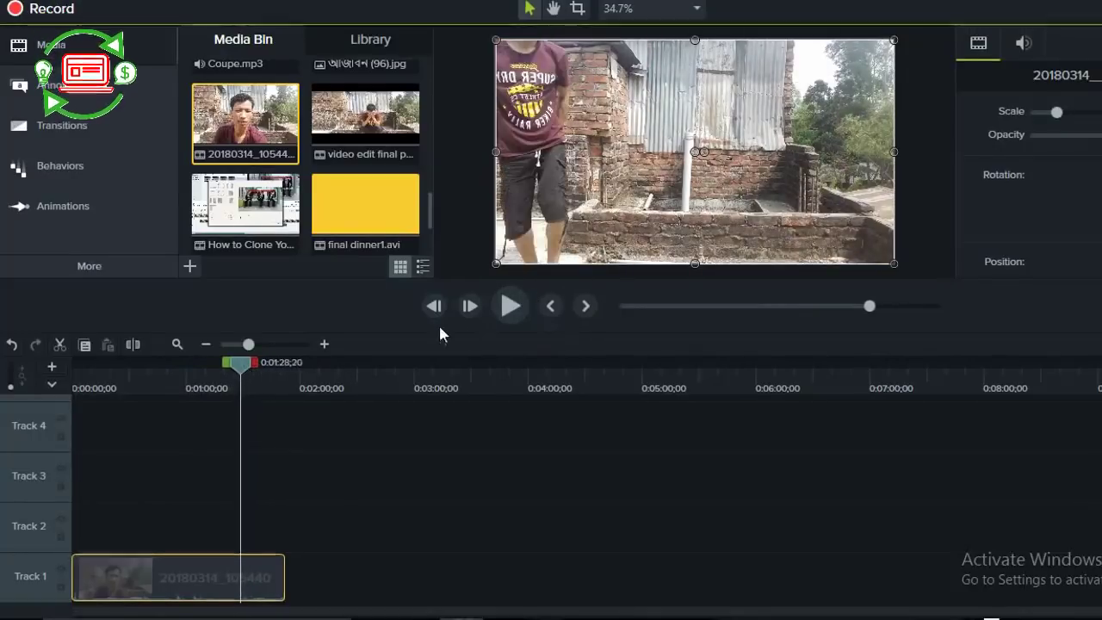
{"action": "left_click", "coordinate": [514, 313]}
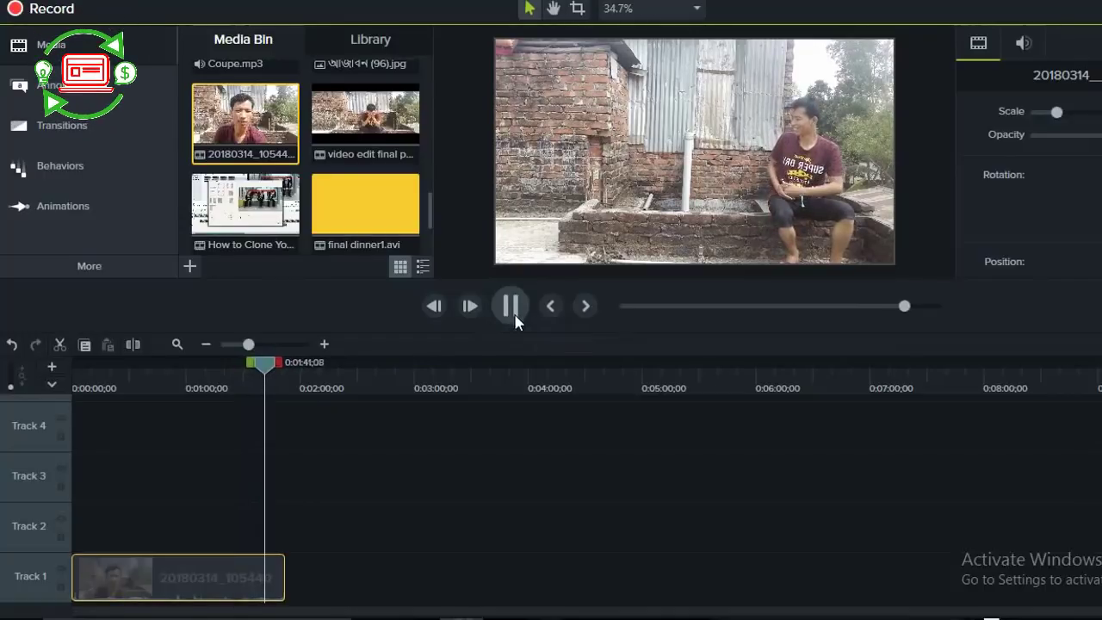
Trim the opening of the Track 1 clip up to 0:00:11;08 and preview it from the timeline start.
{"action": "left_click_drag", "start_coordinate": [269, 375], "coordinate": [74, 366]}
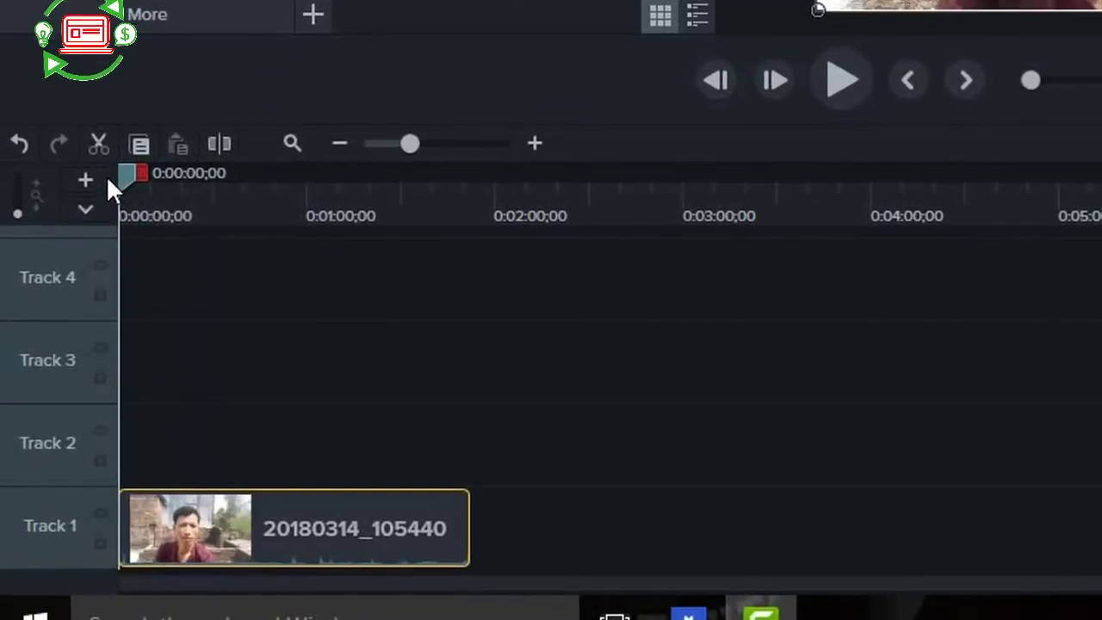
{"action": "left_click_drag", "start_coordinate": [108, 176], "coordinate": [159, 183]}
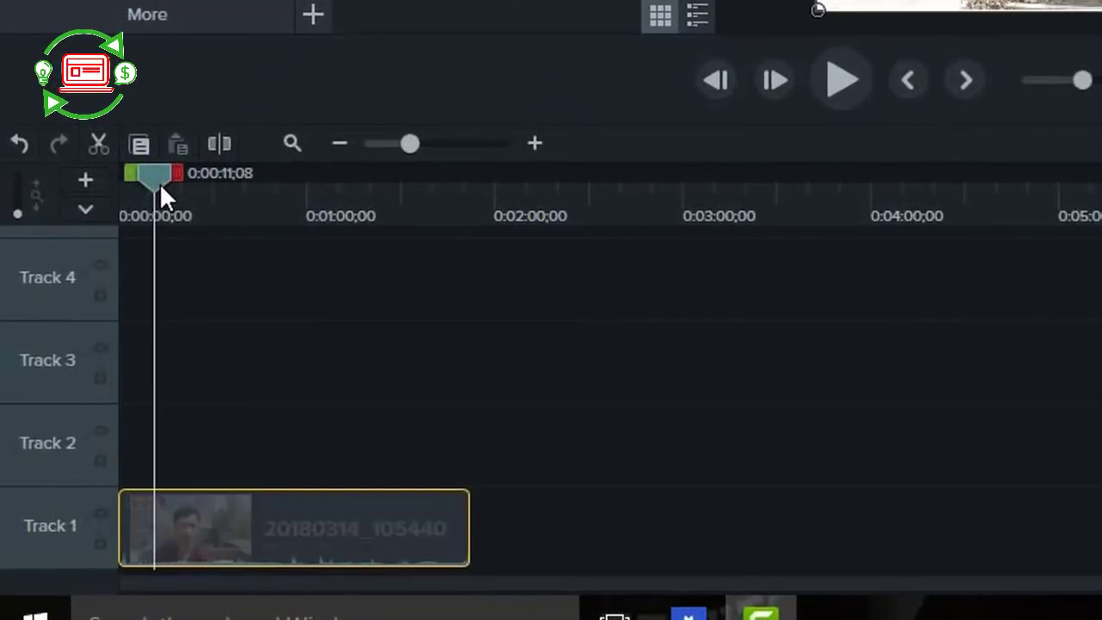
{"action": "left_click_drag", "start_coordinate": [120, 539], "coordinate": [154, 539]}
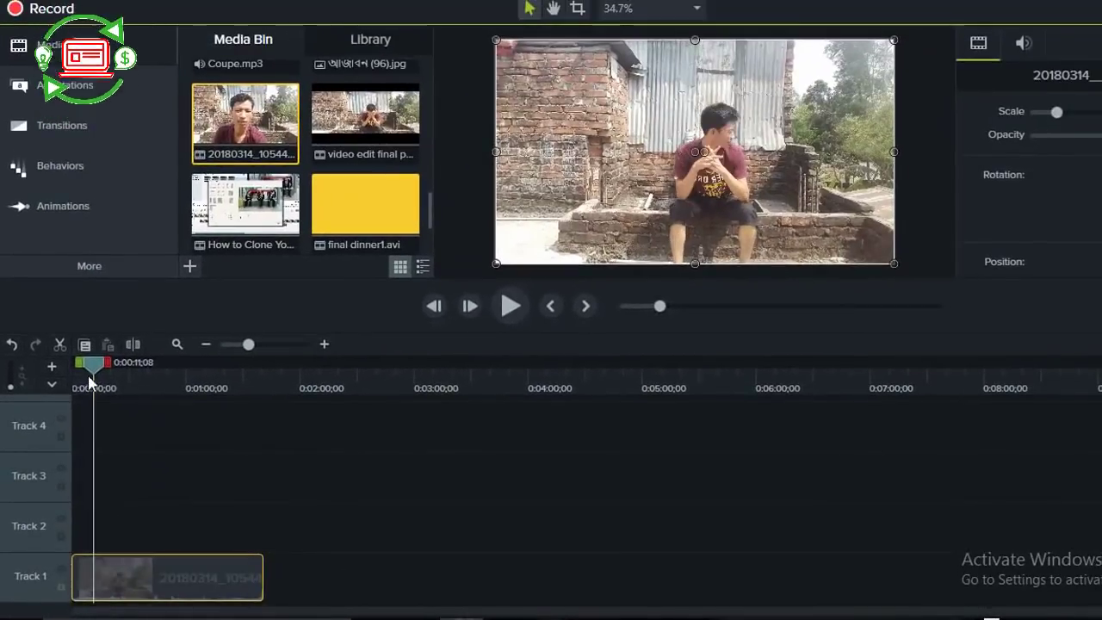
{"action": "left_click_drag", "start_coordinate": [90, 383], "coordinate": [43, 381]}
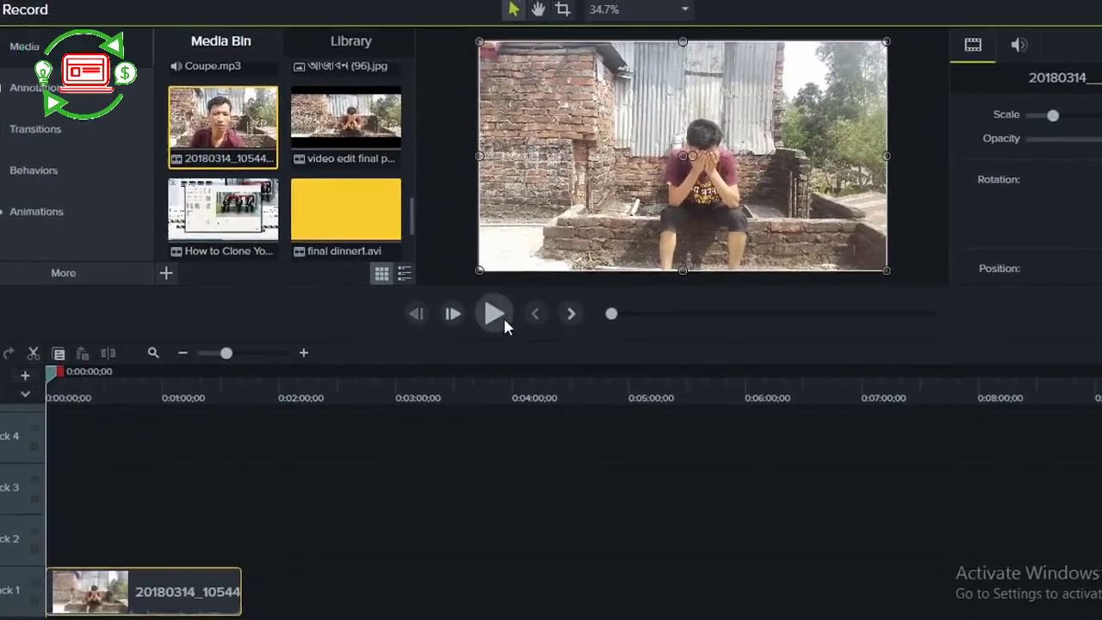
{"action": "left_click", "coordinate": [510, 306]}
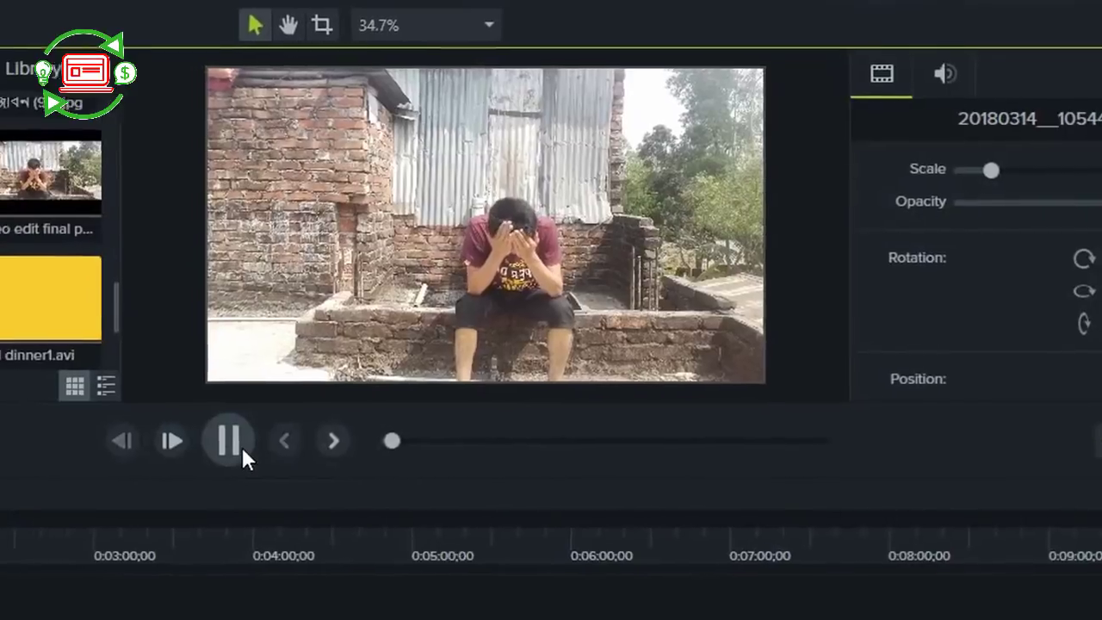
{"action": "left_click", "coordinate": [228, 441]}
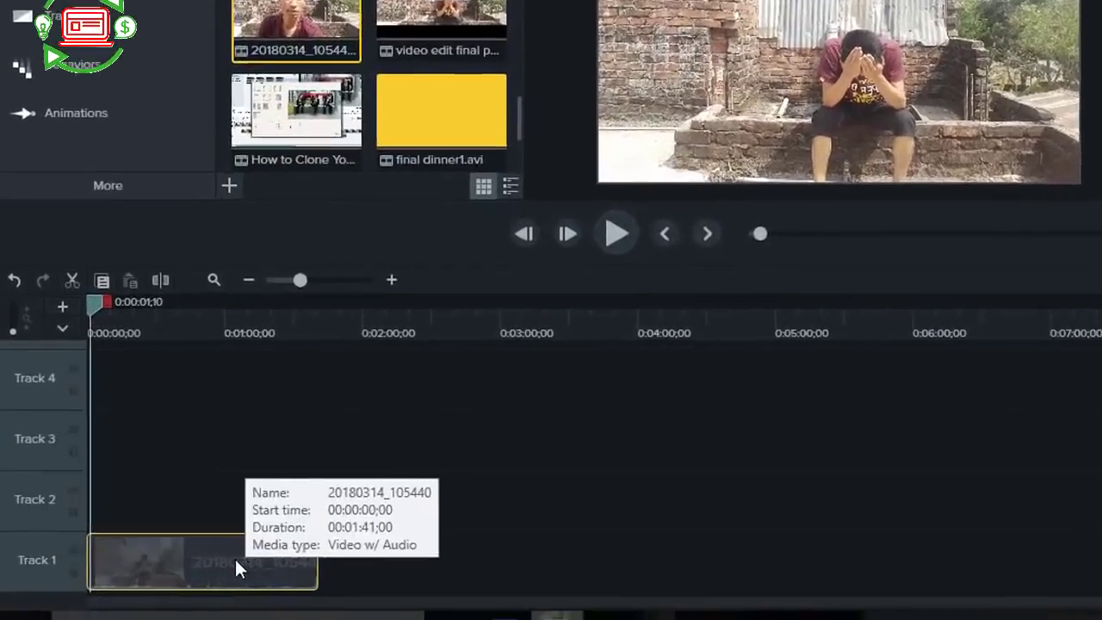
Separate the audio and video of the Track 1 clip and cut the audio off Track 2.
{"action": "right_click", "coordinate": [236, 564]}
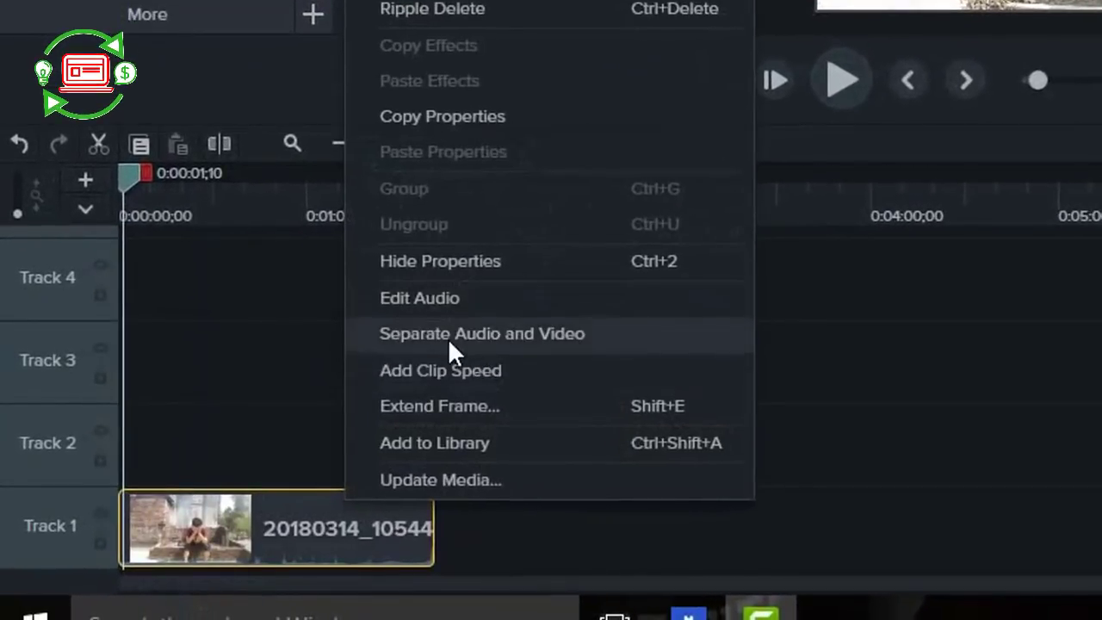
{"action": "left_click", "coordinate": [448, 338]}
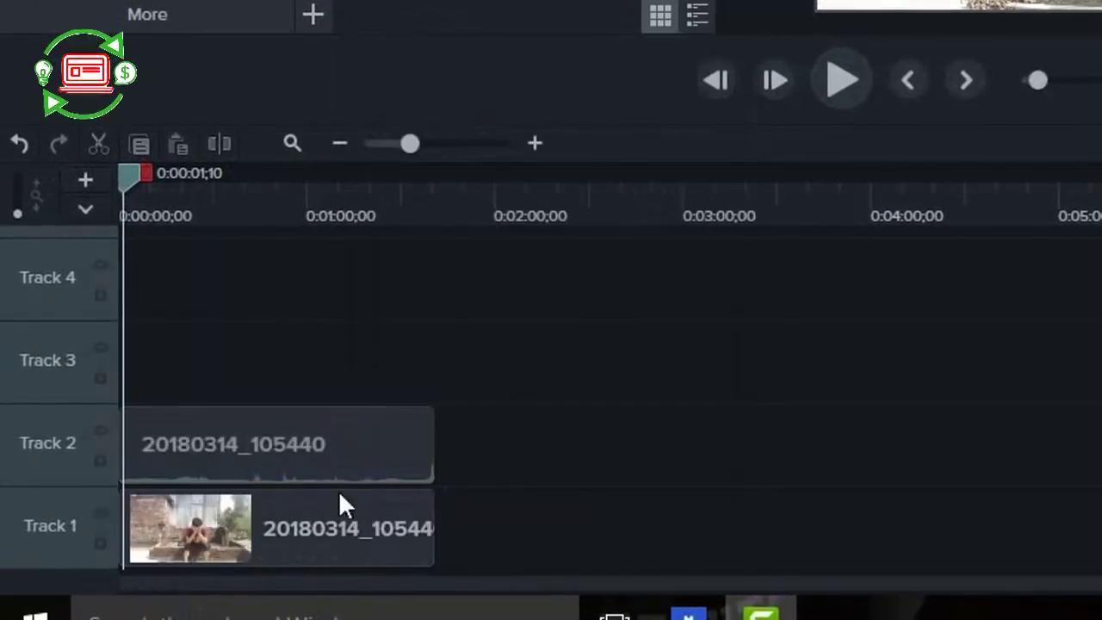
{"action": "left_click", "coordinate": [285, 457]}
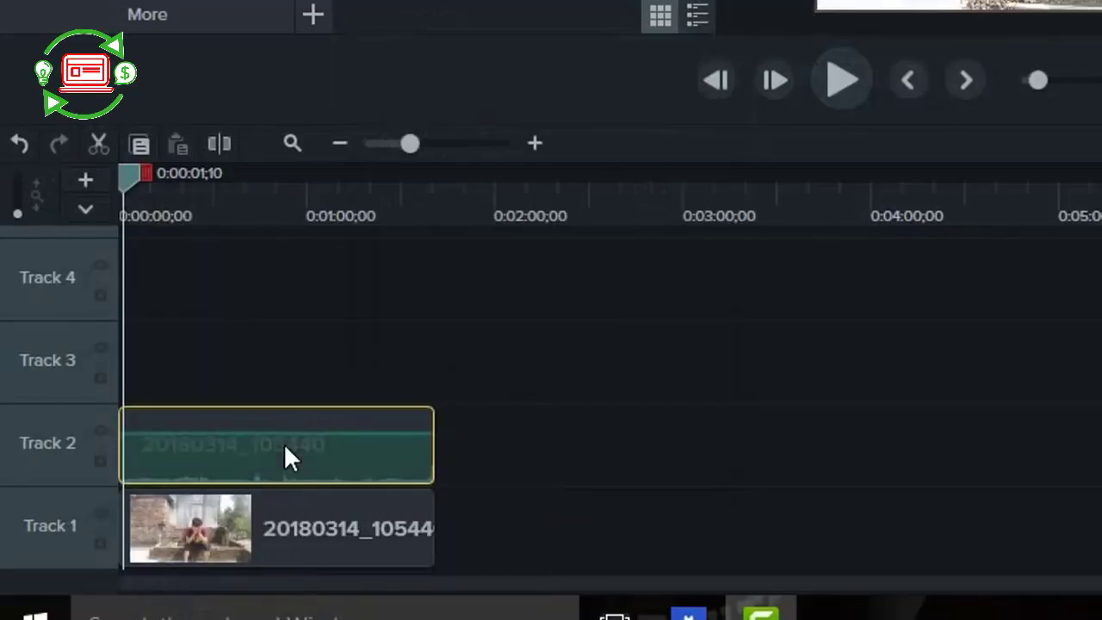
{"action": "left_click", "coordinate": [98, 143]}
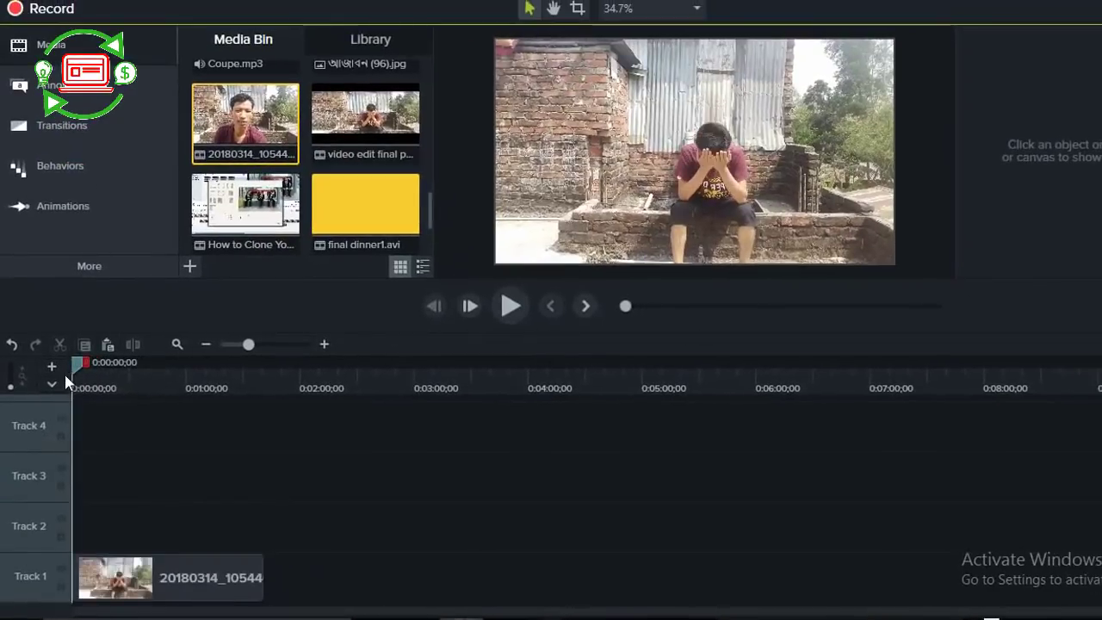
Split the Track 1 clip at 0:00:26;13, where the first seated take ends.
{"action": "left_click", "coordinate": [507, 315]}
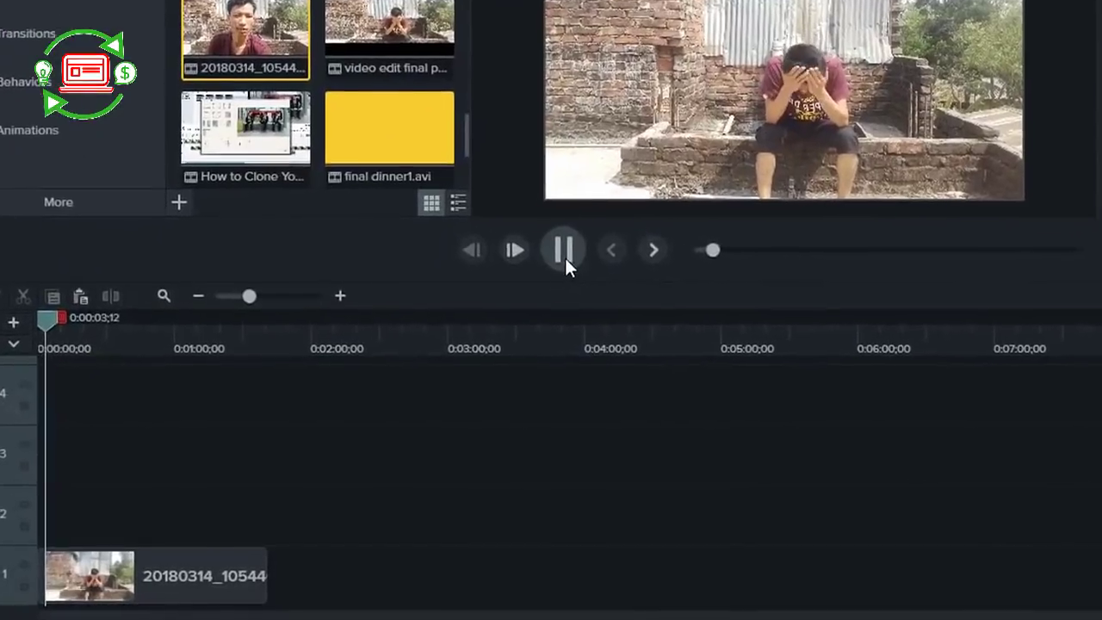
{"action": "left_click_drag", "start_coordinate": [52, 320], "coordinate": [99, 326]}
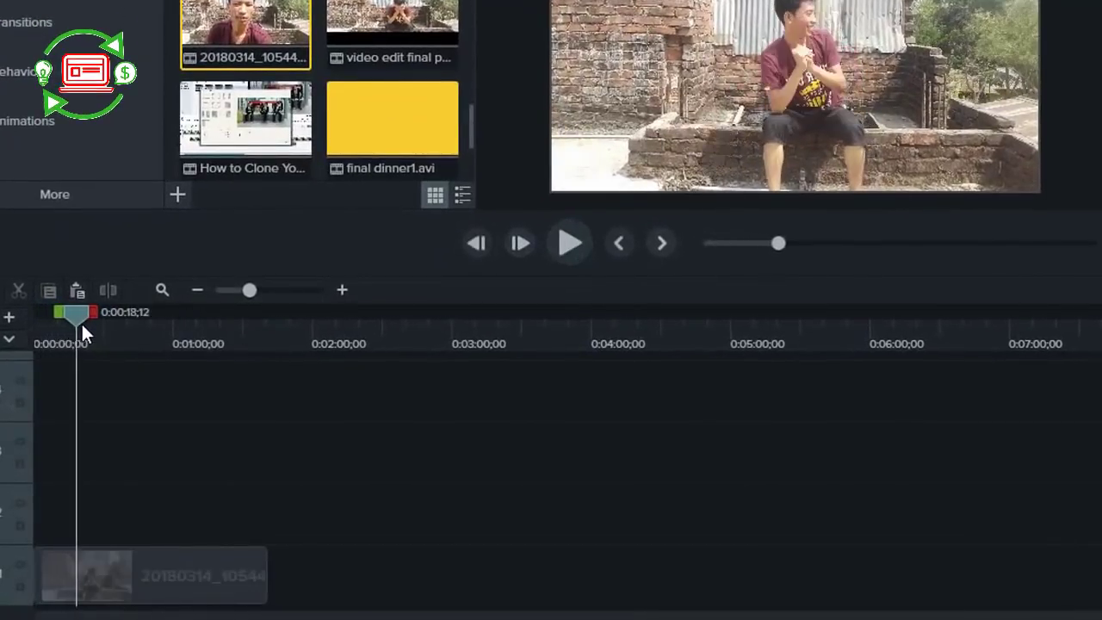
{"action": "left_click", "coordinate": [145, 570]}
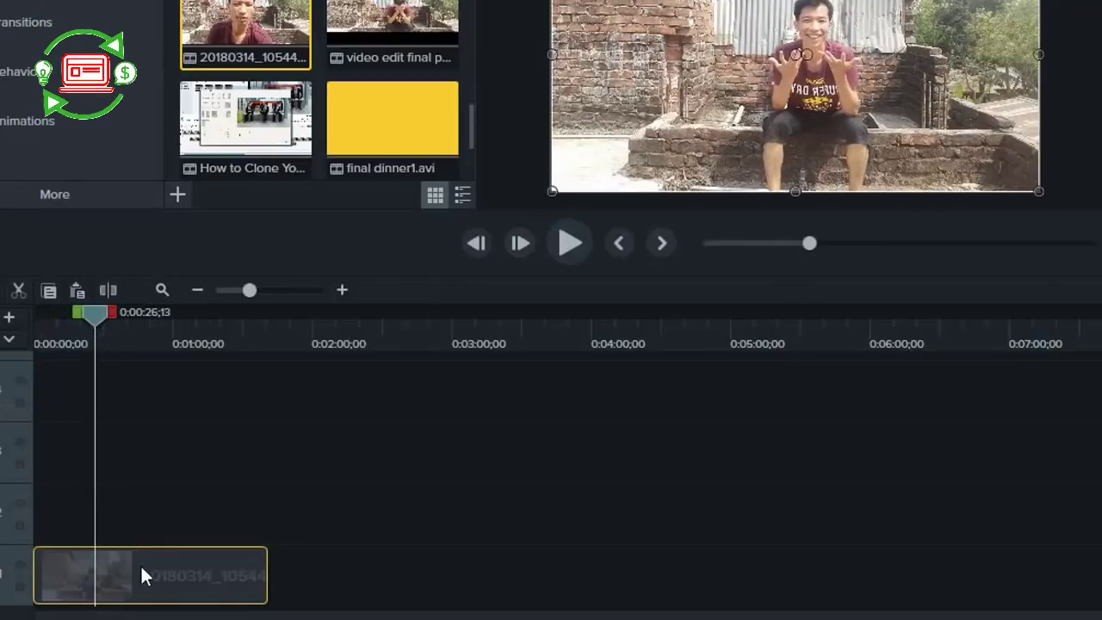
{"action": "left_click", "coordinate": [108, 290]}
Trim the start of the second Track 1 clip to 0:00:41;16, where the scene is empty.
{"action": "left_click_drag", "start_coordinate": [97, 317], "coordinate": [132, 327]}
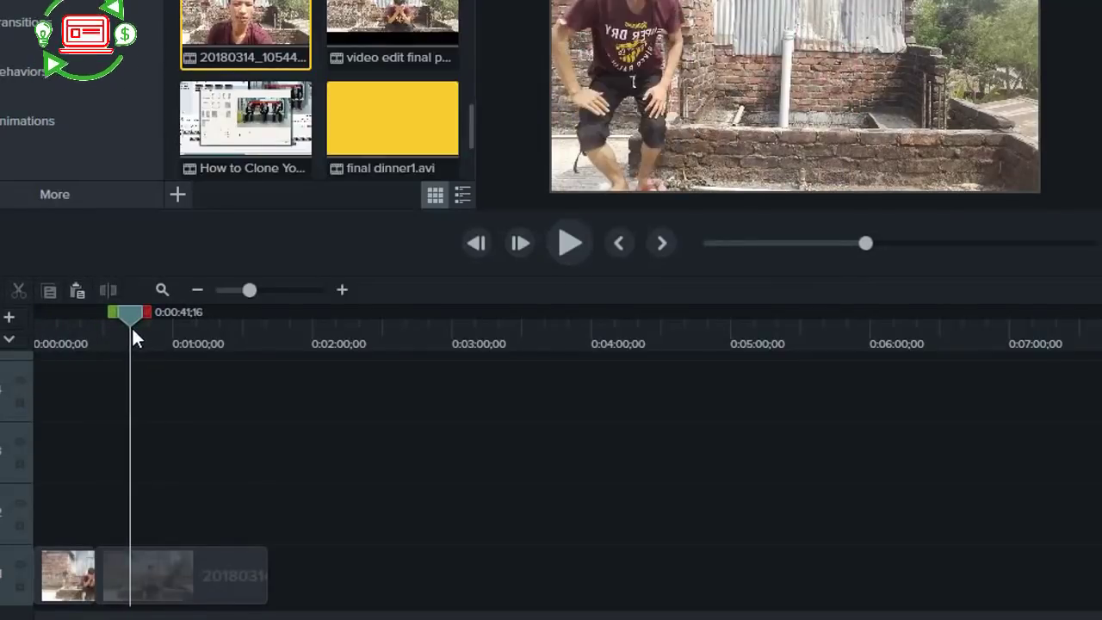
{"action": "left_click", "coordinate": [117, 570]}
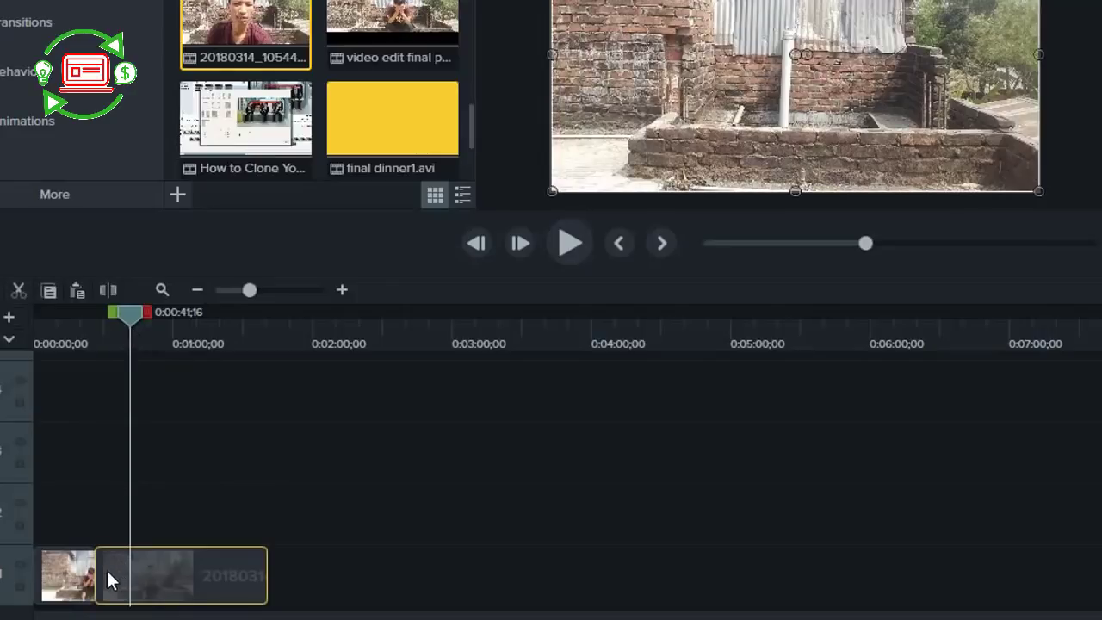
{"action": "left_click_drag", "start_coordinate": [112, 571], "coordinate": [130, 575]}
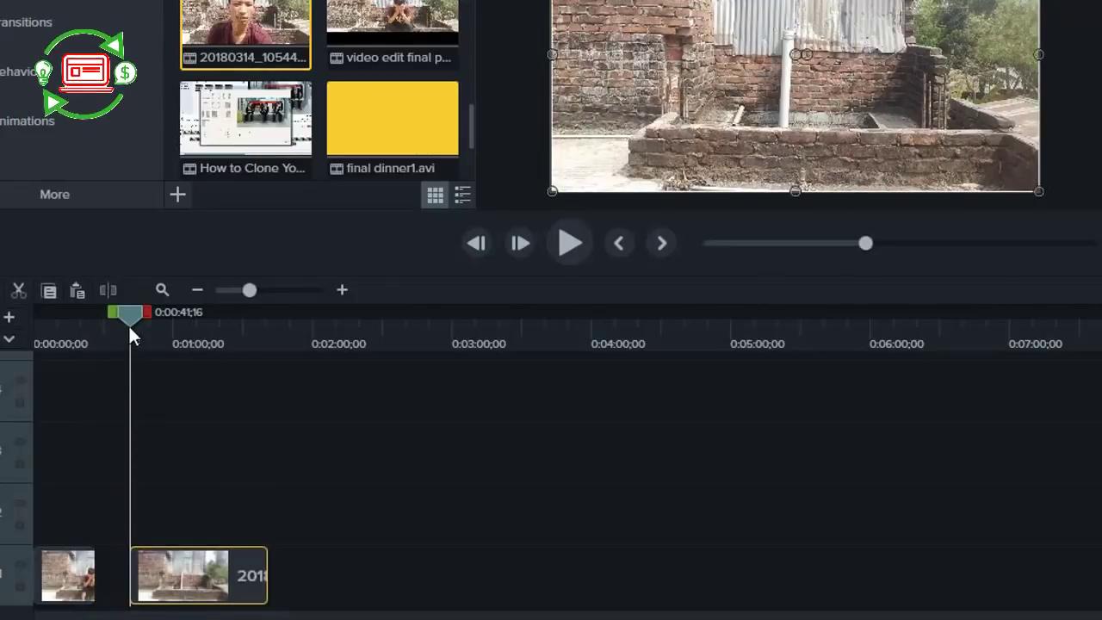
Split the second Track 1 clip at 0:00:48;04 and move the short piece before the split to the start of Track 2.
{"action": "left_click_drag", "start_coordinate": [129, 324], "coordinate": [145, 333]}
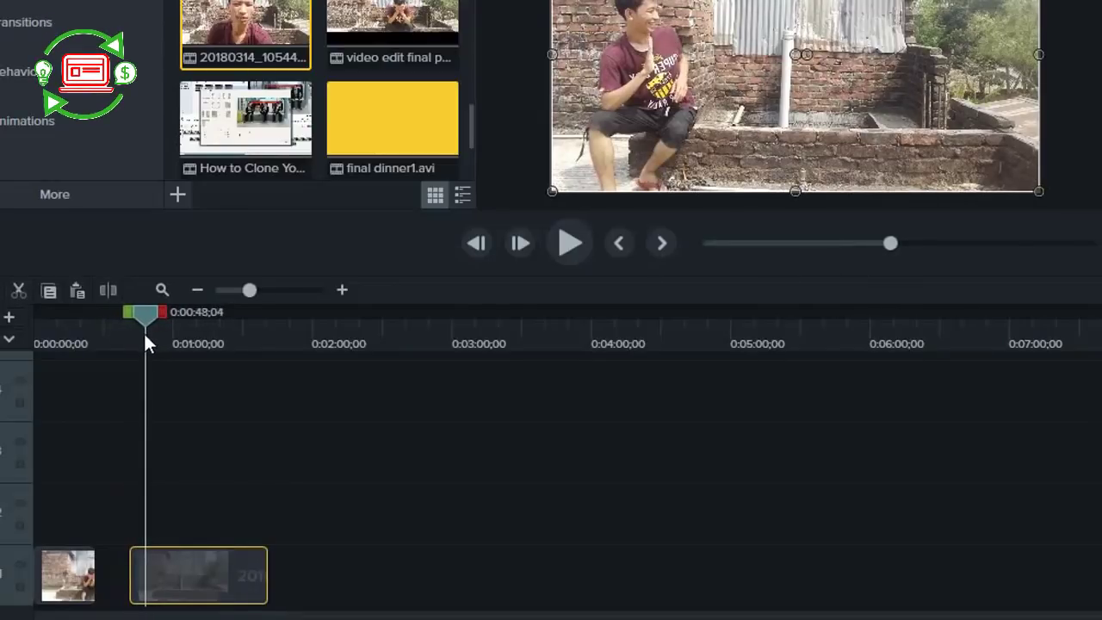
{"action": "left_click", "coordinate": [109, 290]}
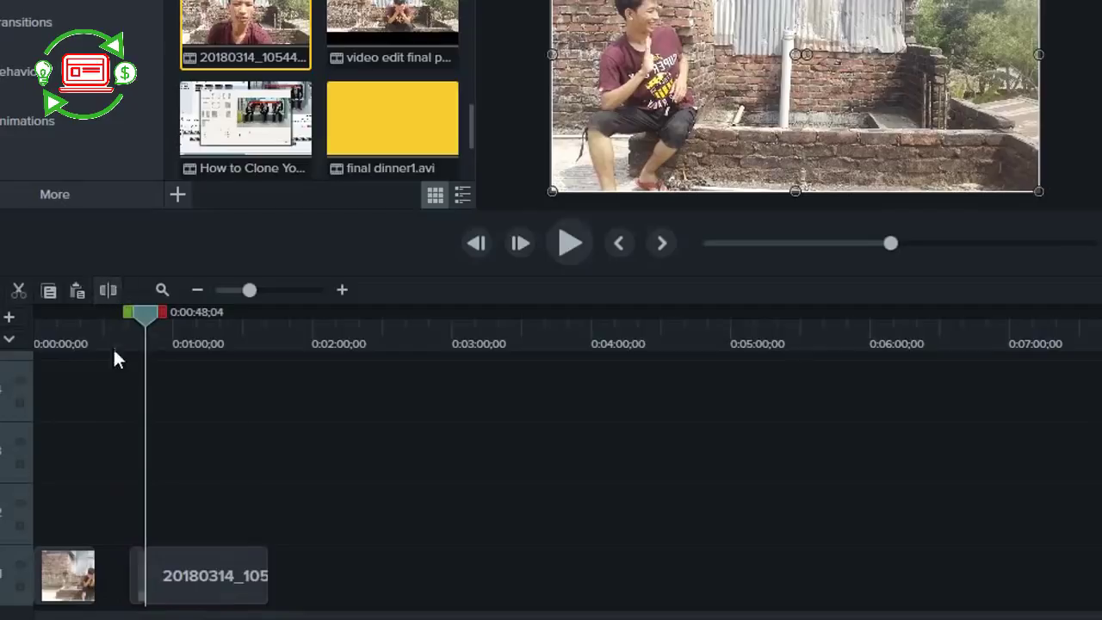
{"action": "left_click_drag", "start_coordinate": [84, 517], "coordinate": [44, 529]}
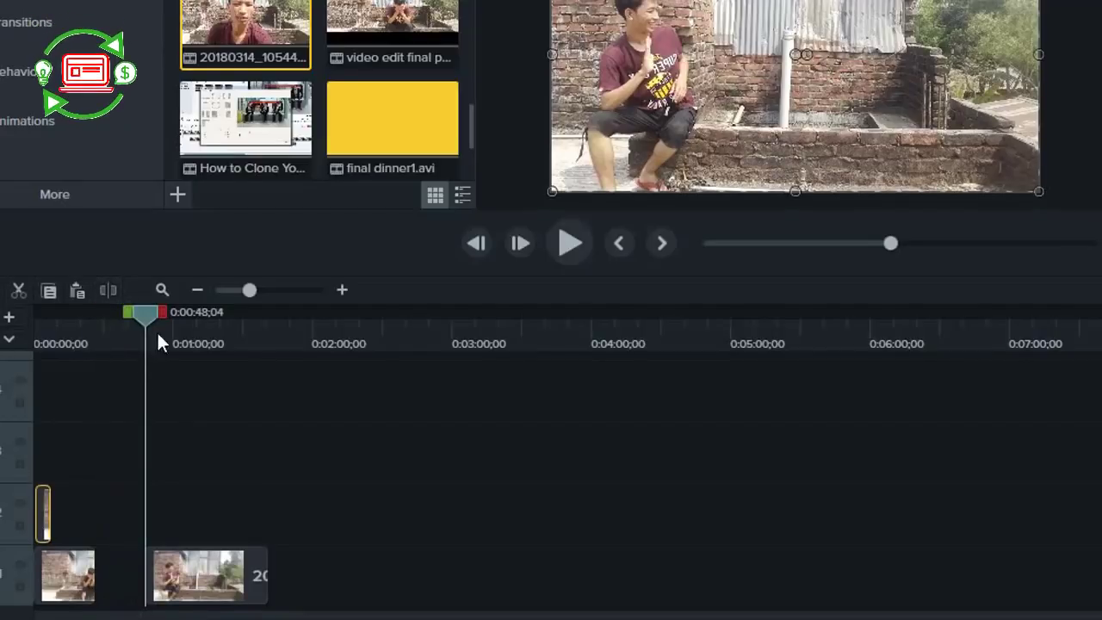
Trim the start of the remaining long clip on Track 1 to 0:01:23;16, just before the person enters for the last take.
{"action": "left_click_drag", "start_coordinate": [147, 320], "coordinate": [232, 344]}
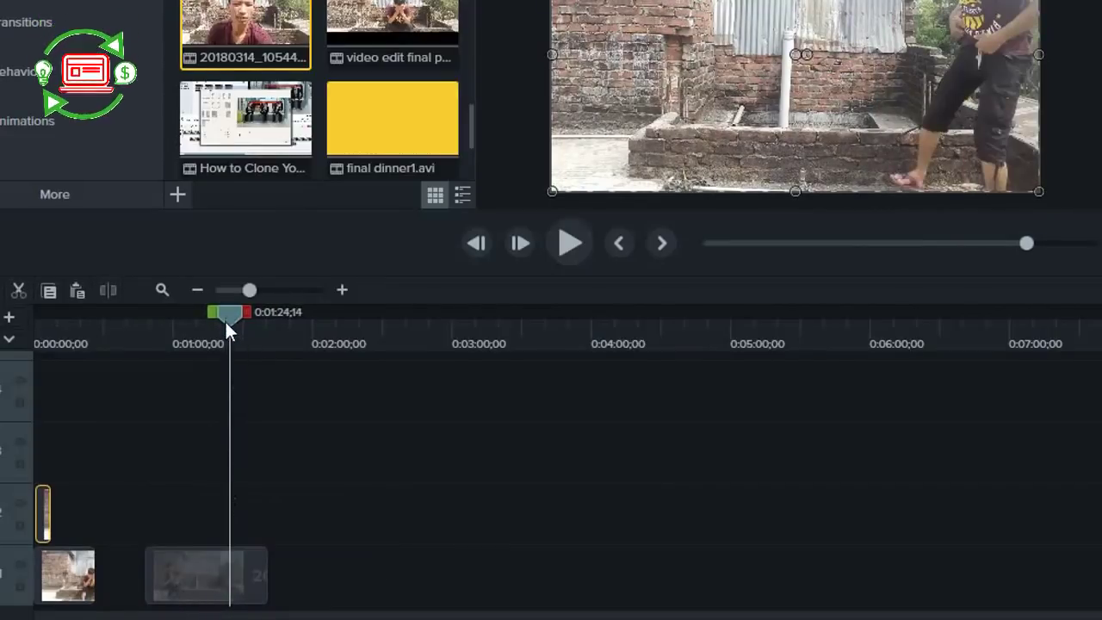
{"action": "left_click_drag", "start_coordinate": [224, 319], "coordinate": [223, 319]}
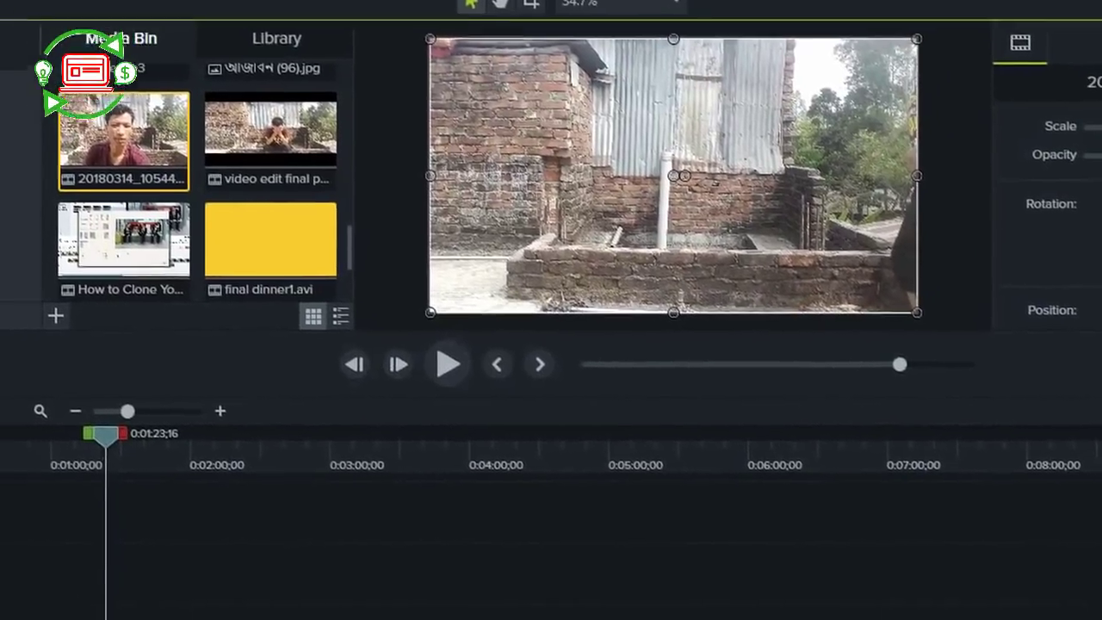
{"action": "left_click", "coordinate": [160, 585]}
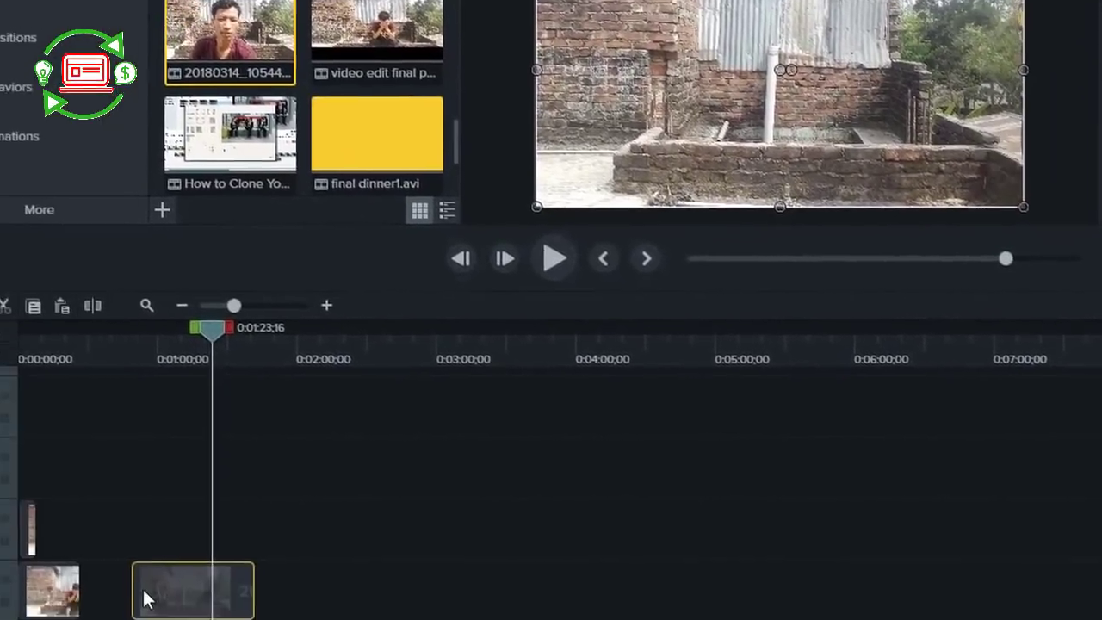
{"action": "left_click_drag", "start_coordinate": [149, 568], "coordinate": [197, 567]}
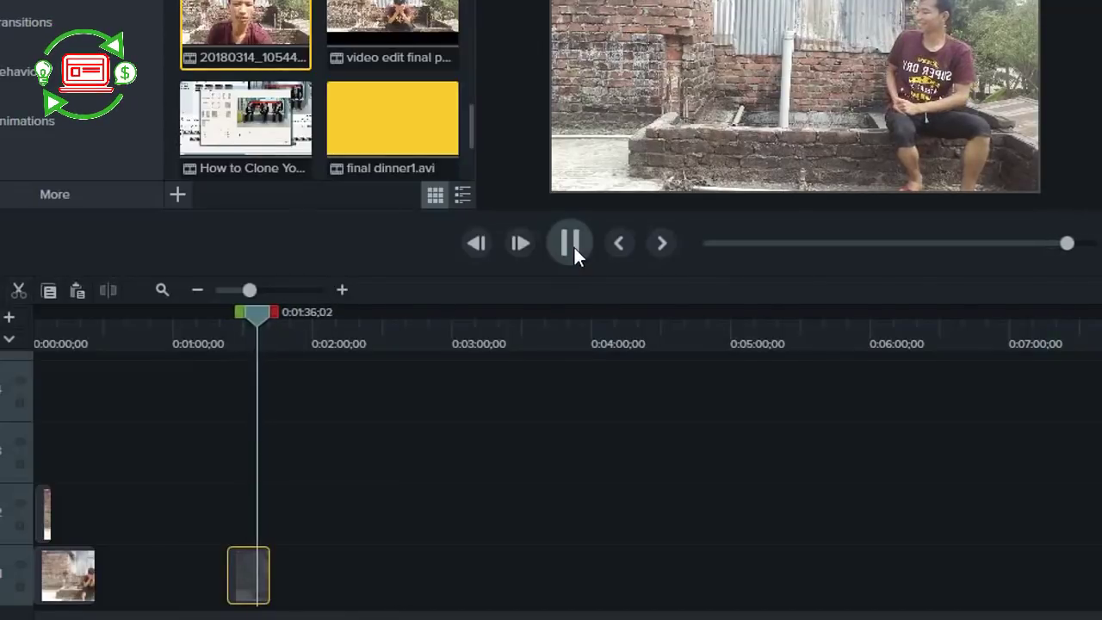
Play through the last take on Track 1 and trim its end to 0:01:38;16.
{"action": "left_click", "coordinate": [572, 246]}
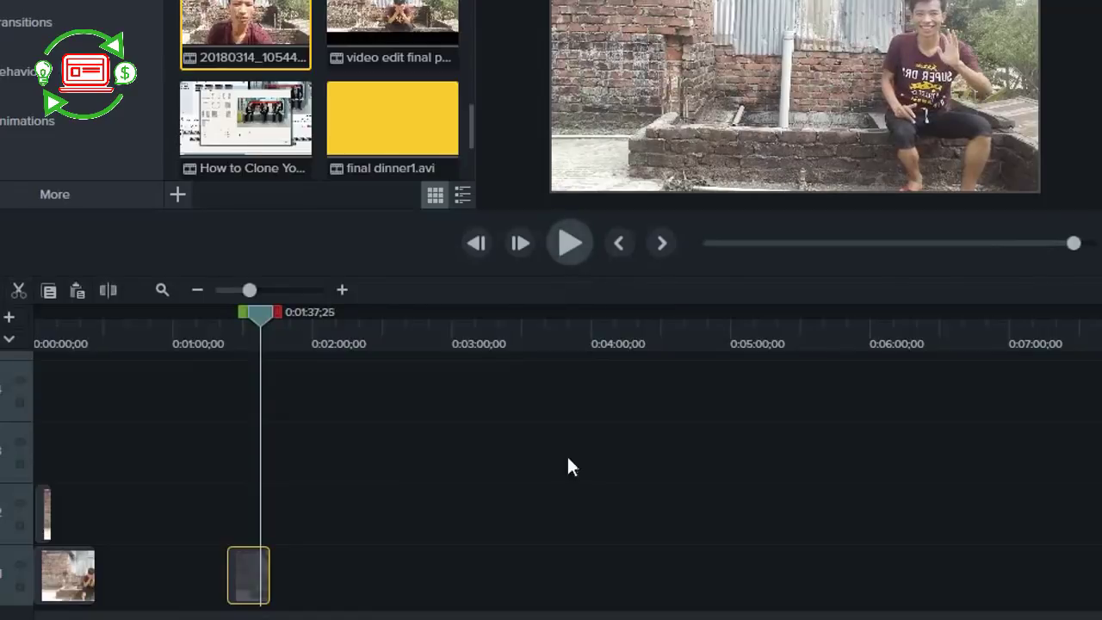
{"action": "left_click", "coordinate": [583, 248]}
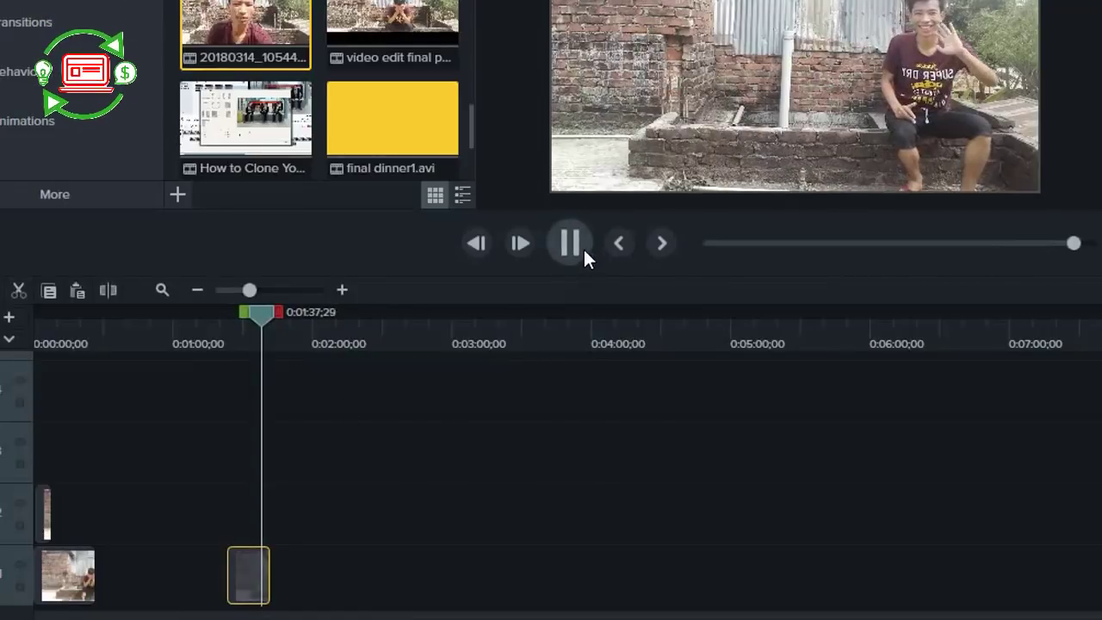
{"action": "left_click", "coordinate": [583, 247]}
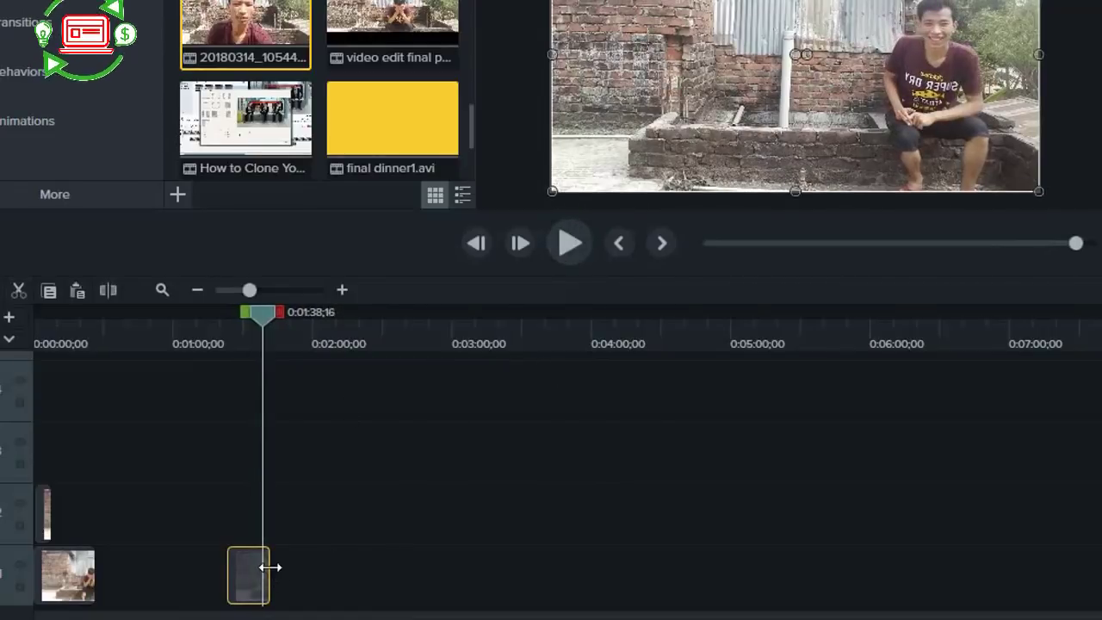
{"action": "left_click_drag", "start_coordinate": [270, 568], "coordinate": [262, 568]}
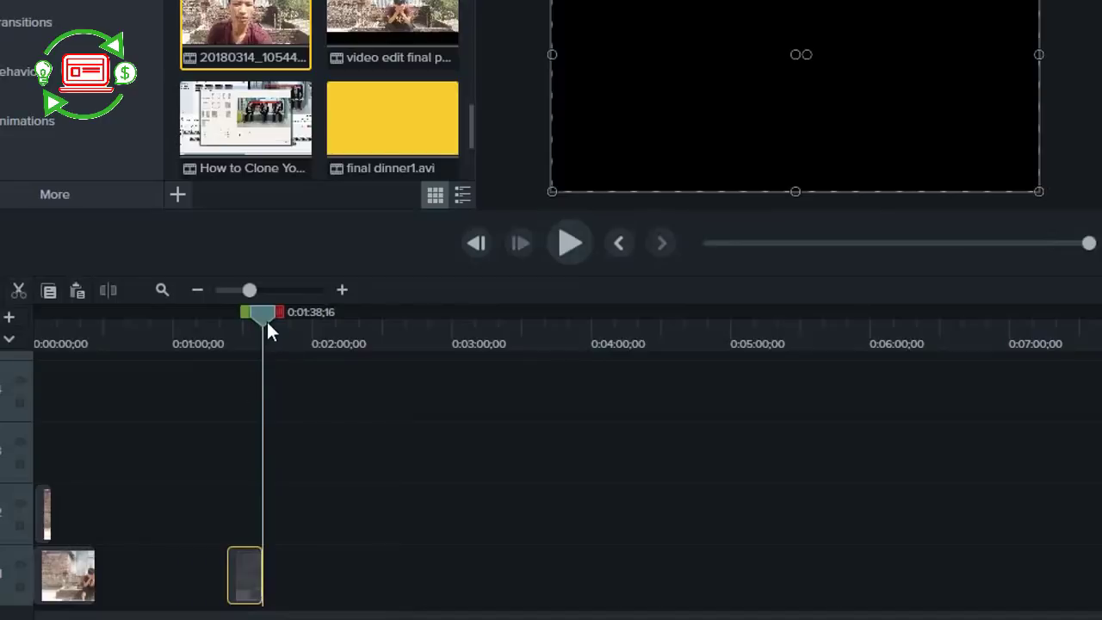
Shift the short Track 2 clip later on its track and move the last take from Track 1 to Track 2, starting at 0:00:11;10.
{"action": "left_click_drag", "start_coordinate": [266, 319], "coordinate": [27, 383]}
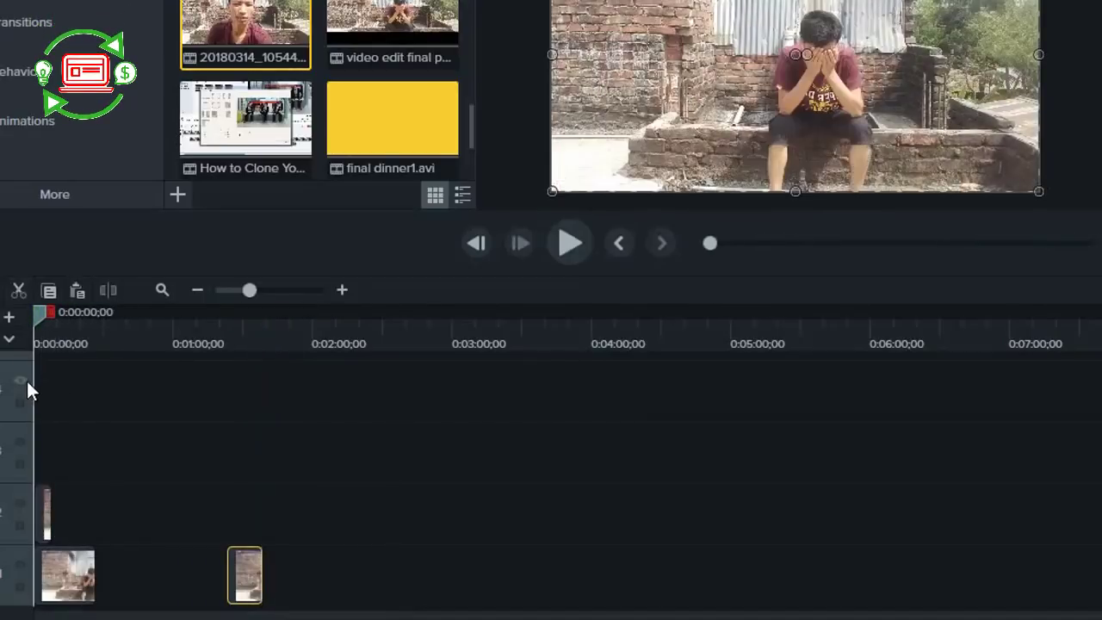
{"action": "left_click_drag", "start_coordinate": [43, 517], "coordinate": [123, 519]}
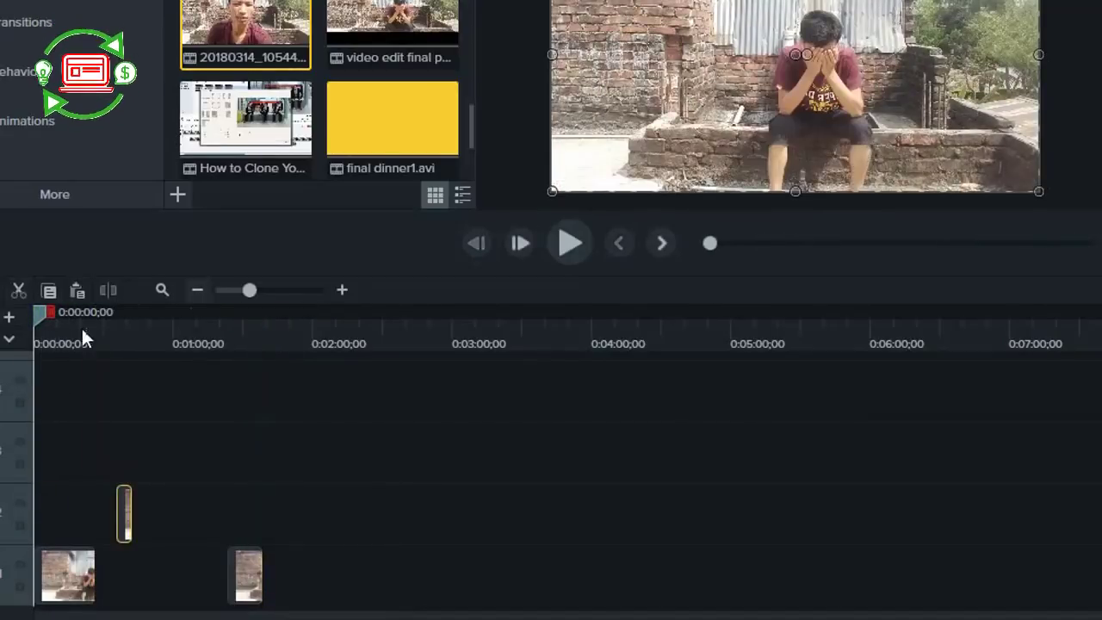
{"action": "left_click_drag", "start_coordinate": [41, 316], "coordinate": [67, 321]}
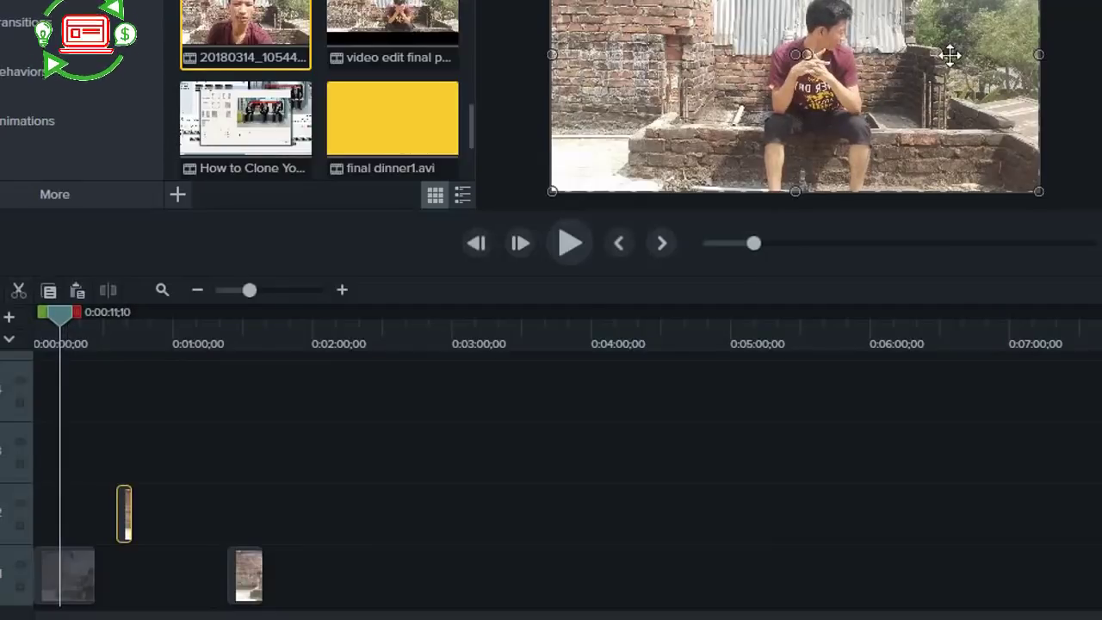
{"action": "left_click_drag", "start_coordinate": [248, 588], "coordinate": [89, 512]}
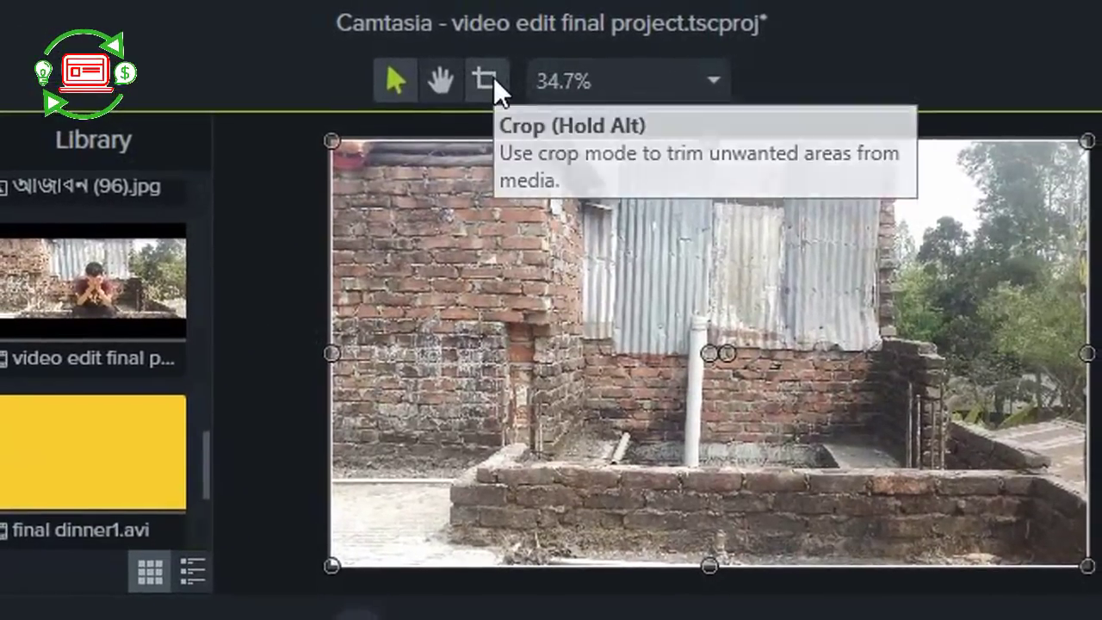
Crop the first Track 2 clip from its left side so only the right part of the scene covers the Track 1 take.
{"action": "left_click", "coordinate": [493, 76]}
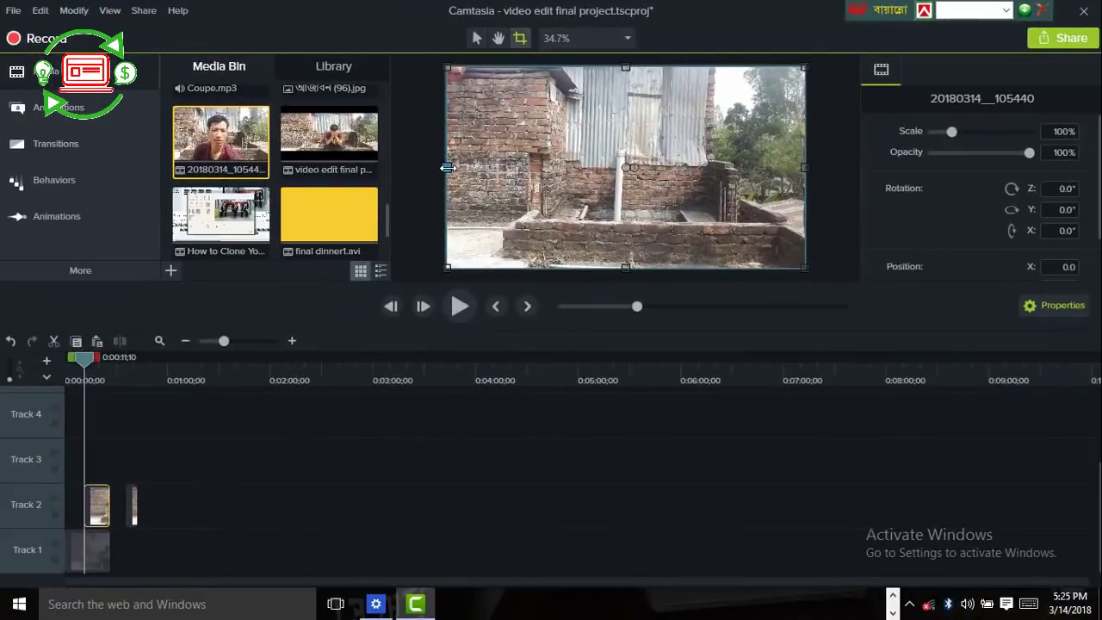
{"action": "left_click", "coordinate": [208, 432]}
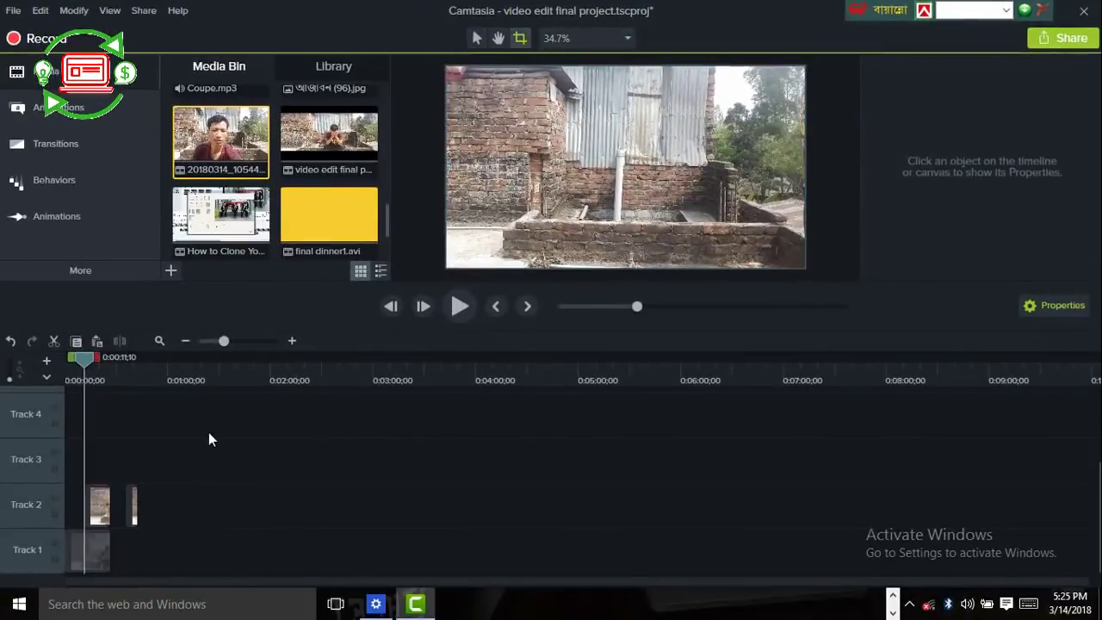
{"action": "left_click", "coordinate": [102, 508]}
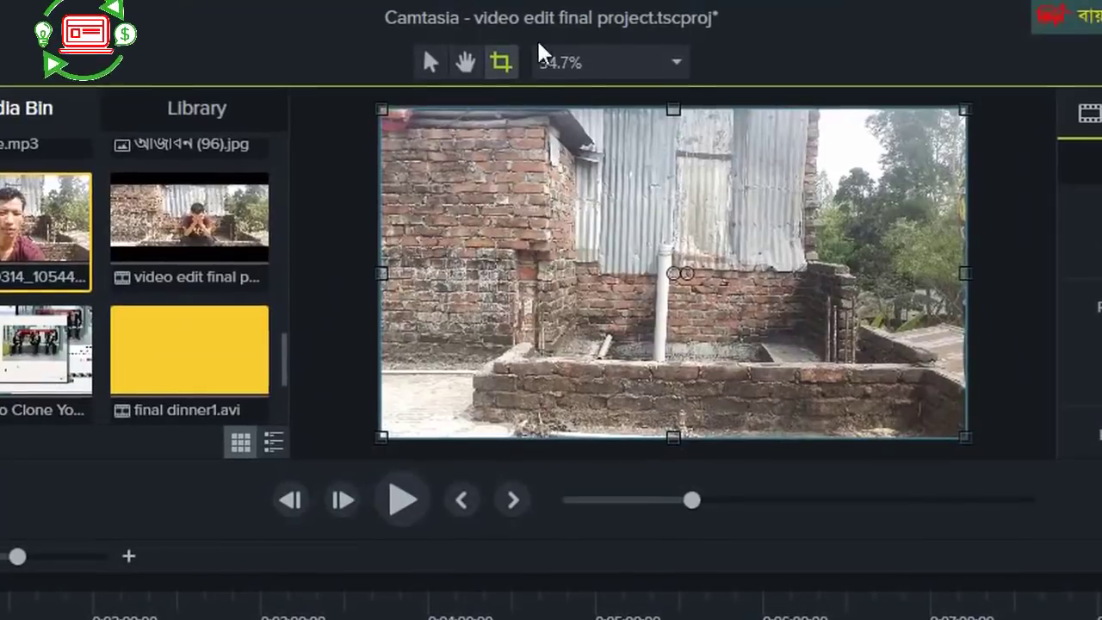
{"action": "left_click_drag", "start_coordinate": [380, 273], "coordinate": [764, 291]}
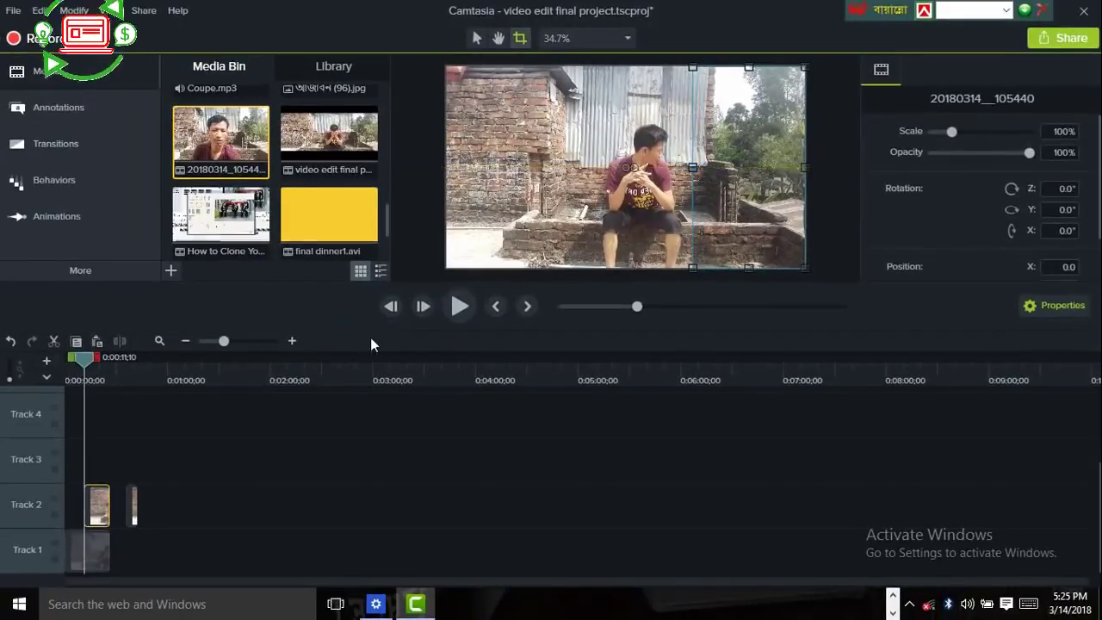
Preview the combined takes and widen the Track 2 clip's crop slightly leftward so the second seated figure is not cut off.
{"action": "left_click", "coordinate": [462, 311]}
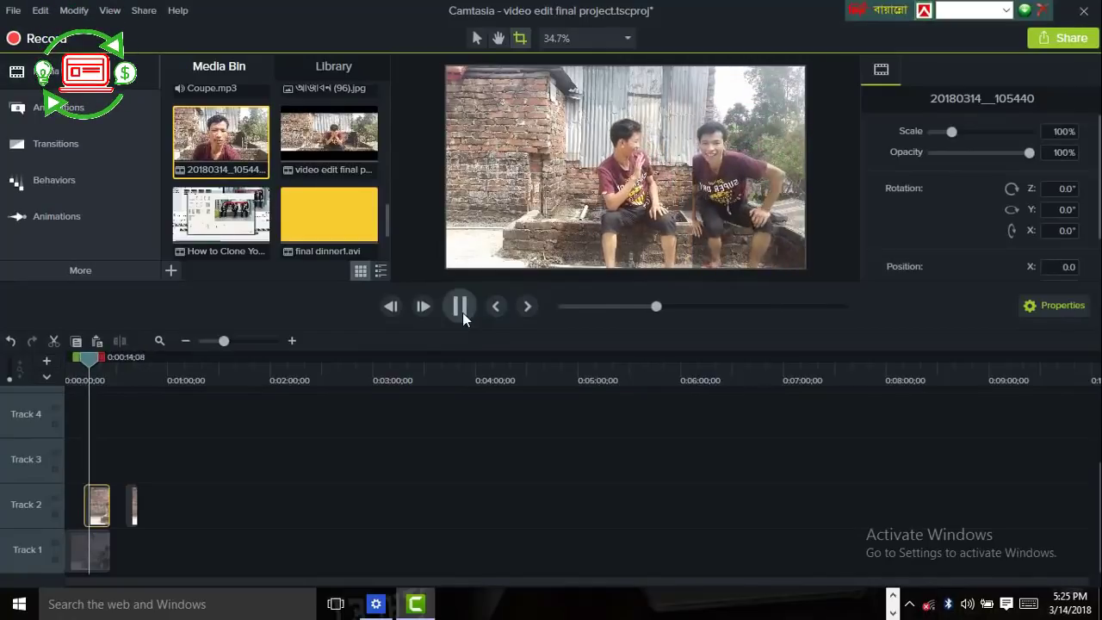
{"action": "left_click", "coordinate": [462, 313]}
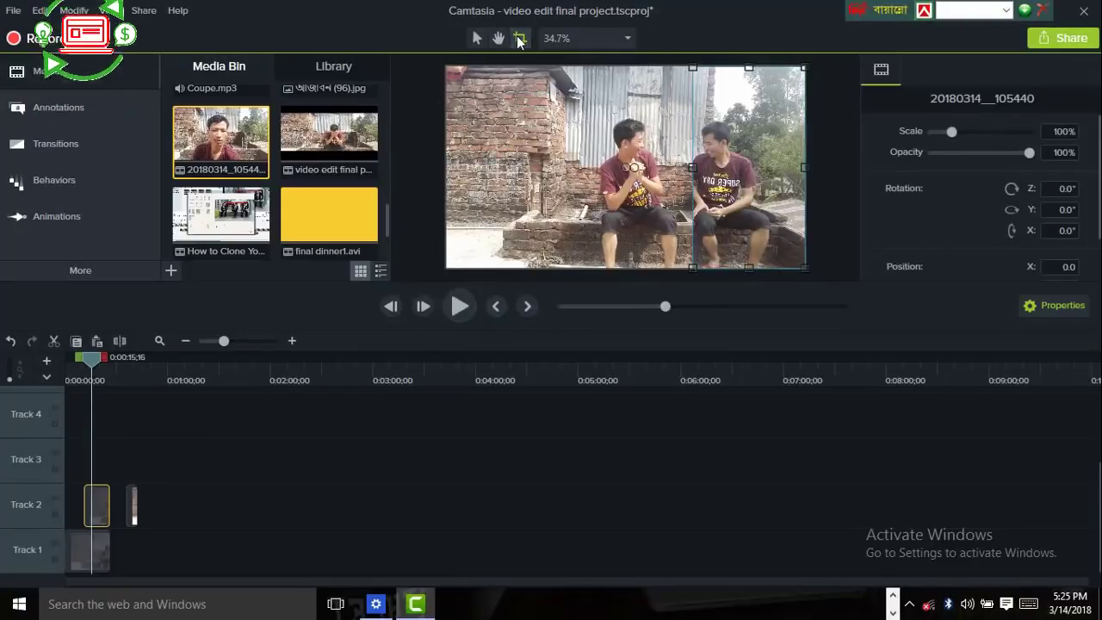
{"action": "left_click_drag", "start_coordinate": [693, 169], "coordinate": [687, 169]}
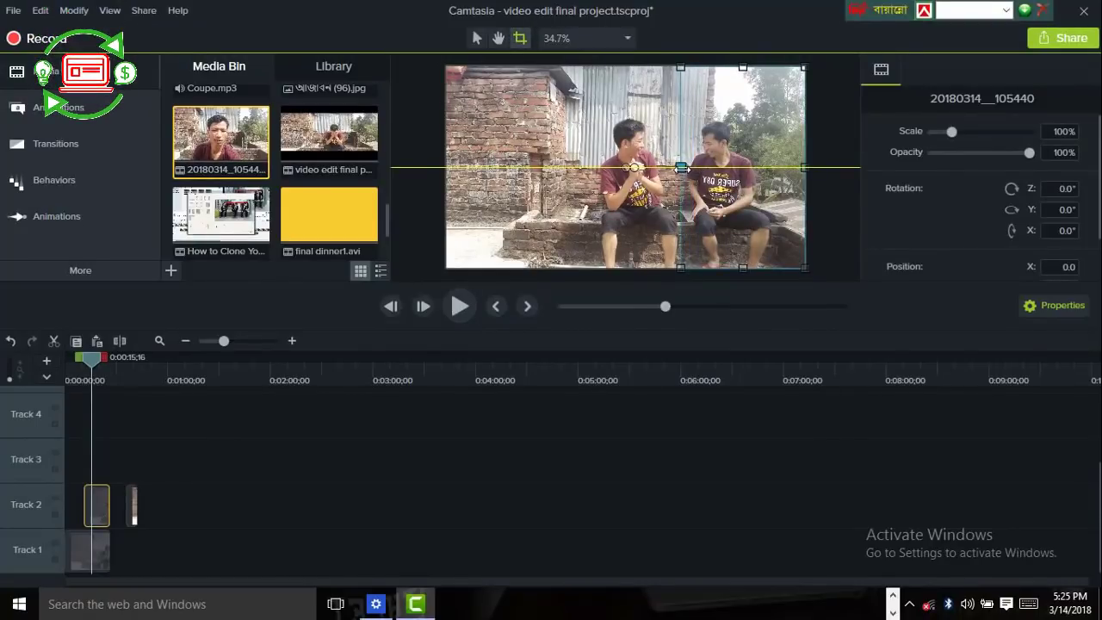
{"action": "left_click", "coordinate": [461, 308]}
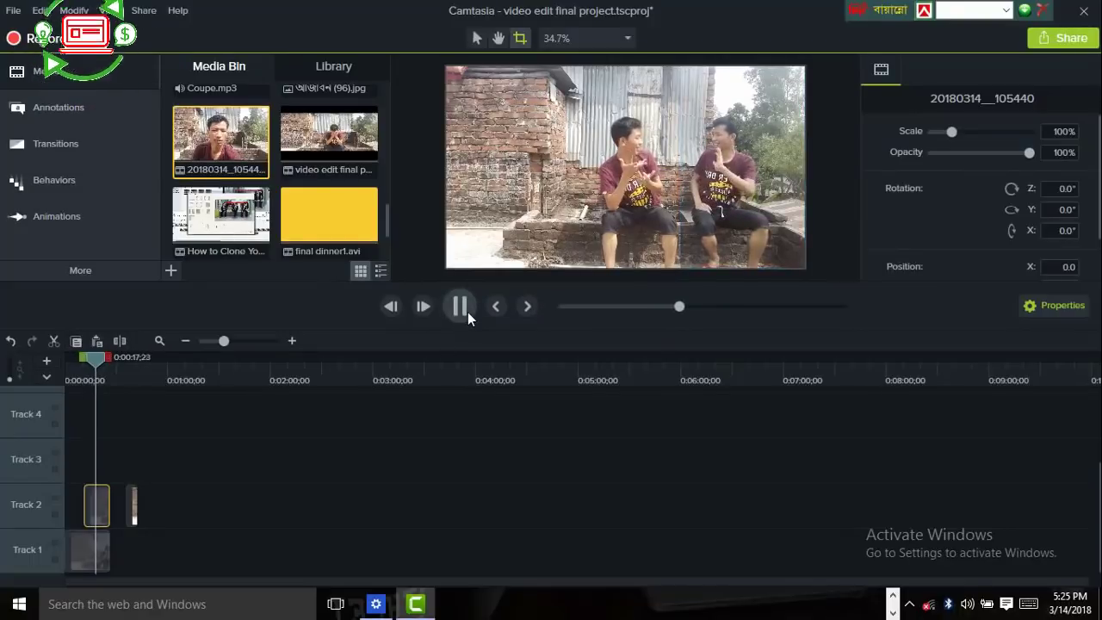
{"action": "left_click", "coordinate": [467, 315]}
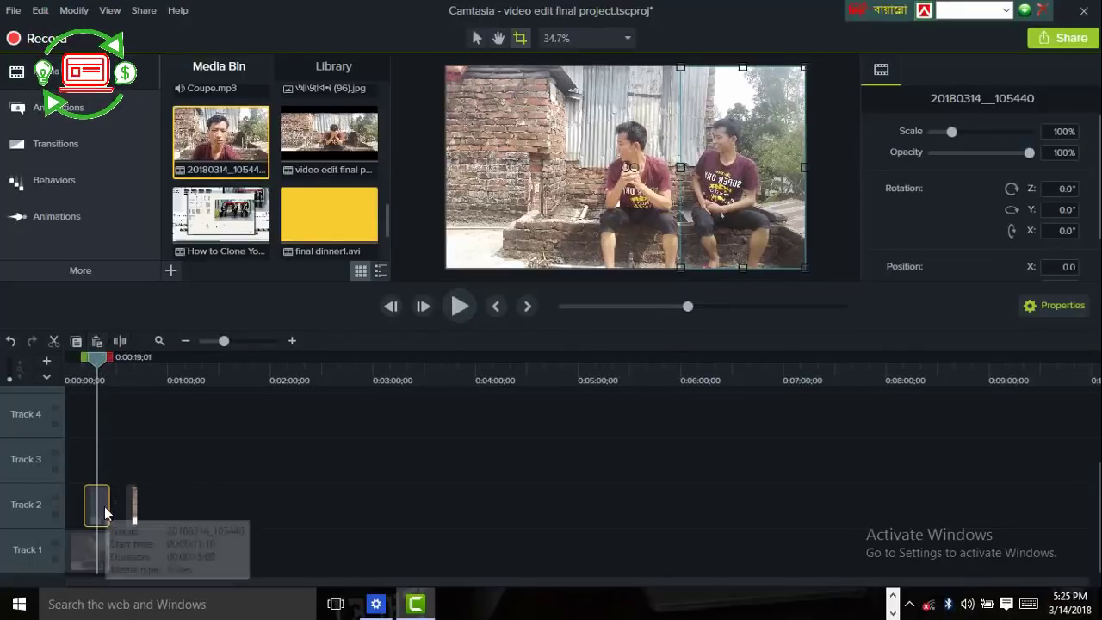
Adjust the cropped Track 2 clip's timing so it starts slightly earlier and ends just before the Track 1 clip does.
{"action": "left_click_drag", "start_coordinate": [105, 506], "coordinate": [100, 510]}
{"action": "left_click_drag", "start_coordinate": [98, 366], "coordinate": [92, 368]}
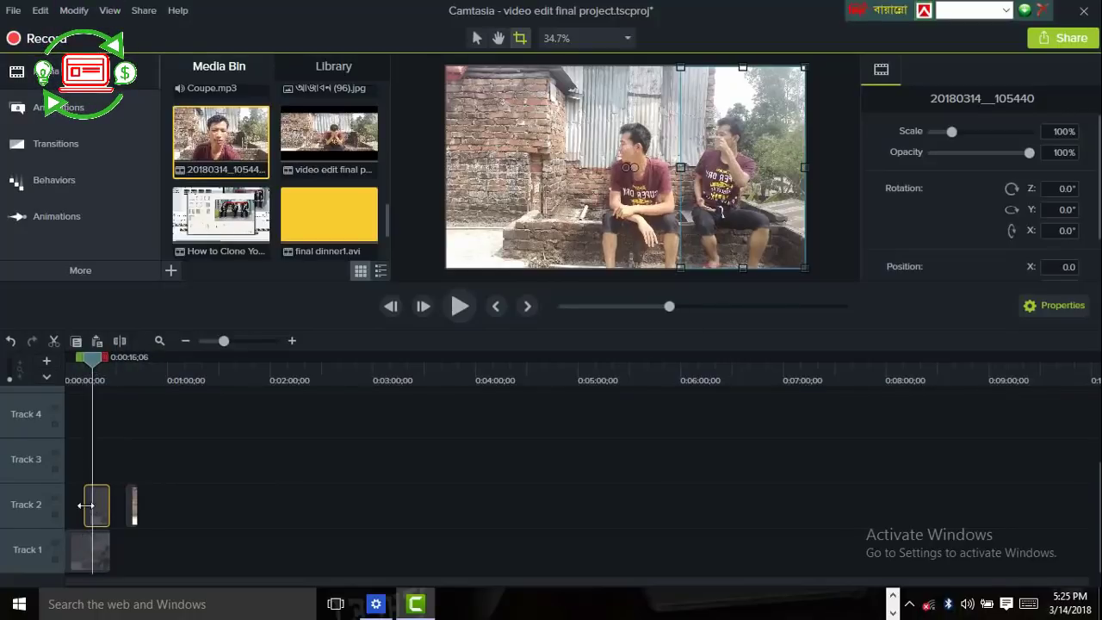
{"action": "left_click_drag", "start_coordinate": [86, 506], "coordinate": [93, 508]}
Move the short take to Track 3 over the end of the Track 2 clip and crop its right side, keeping the left part of the scene.
{"action": "left_click_drag", "start_coordinate": [93, 380], "coordinate": [120, 392]}
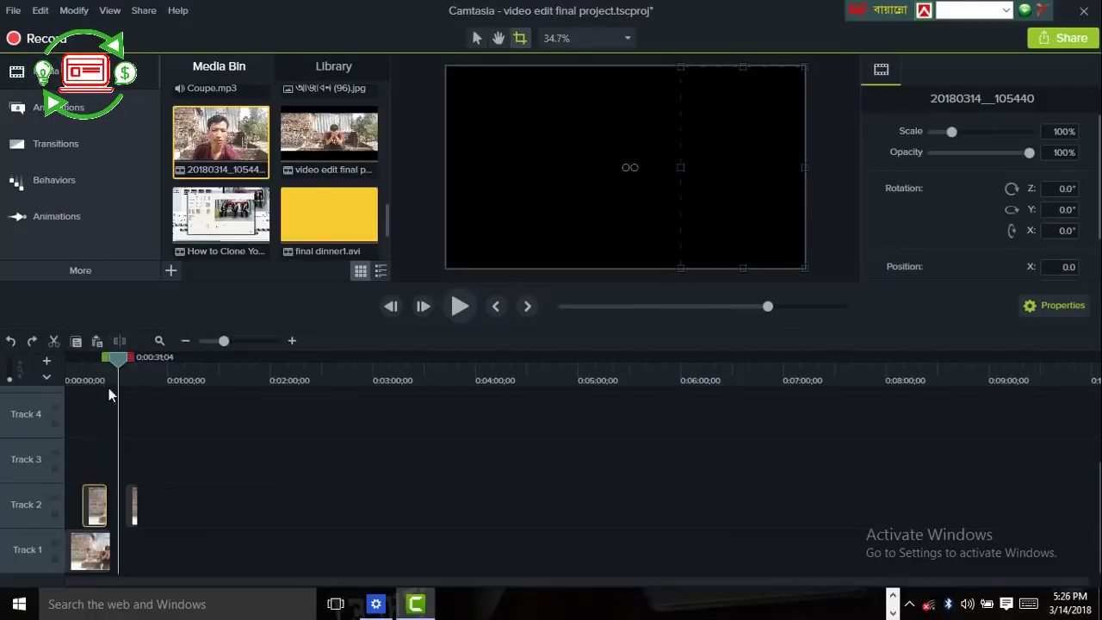
{"action": "left_click_drag", "start_coordinate": [132, 516], "coordinate": [102, 484]}
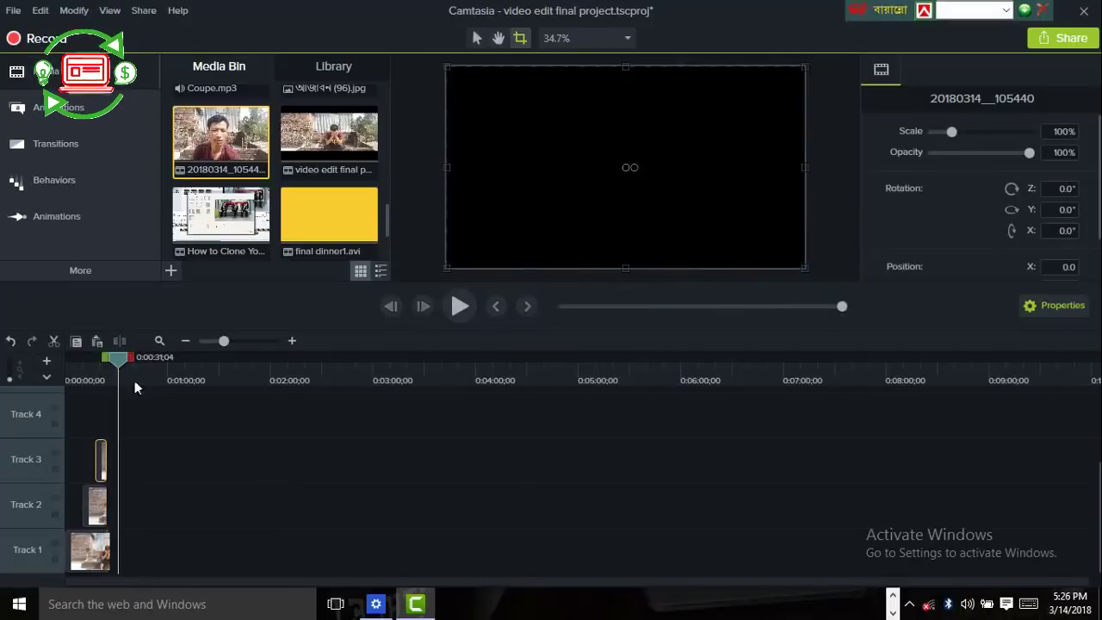
{"action": "left_click_drag", "start_coordinate": [123, 368], "coordinate": [99, 362]}
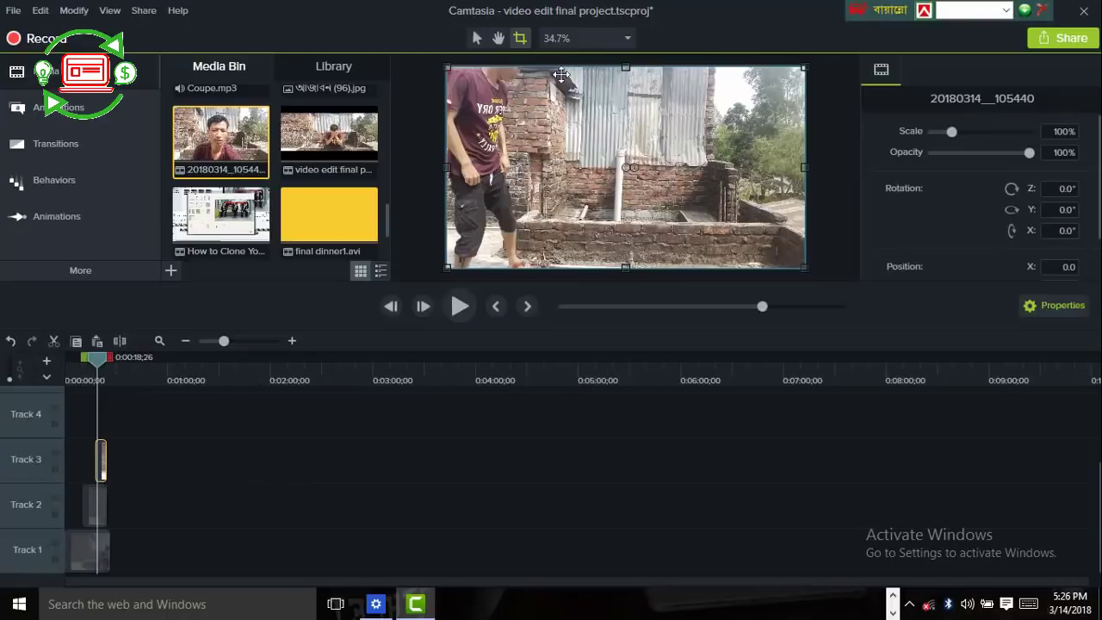
{"action": "left_click", "coordinate": [187, 469]}
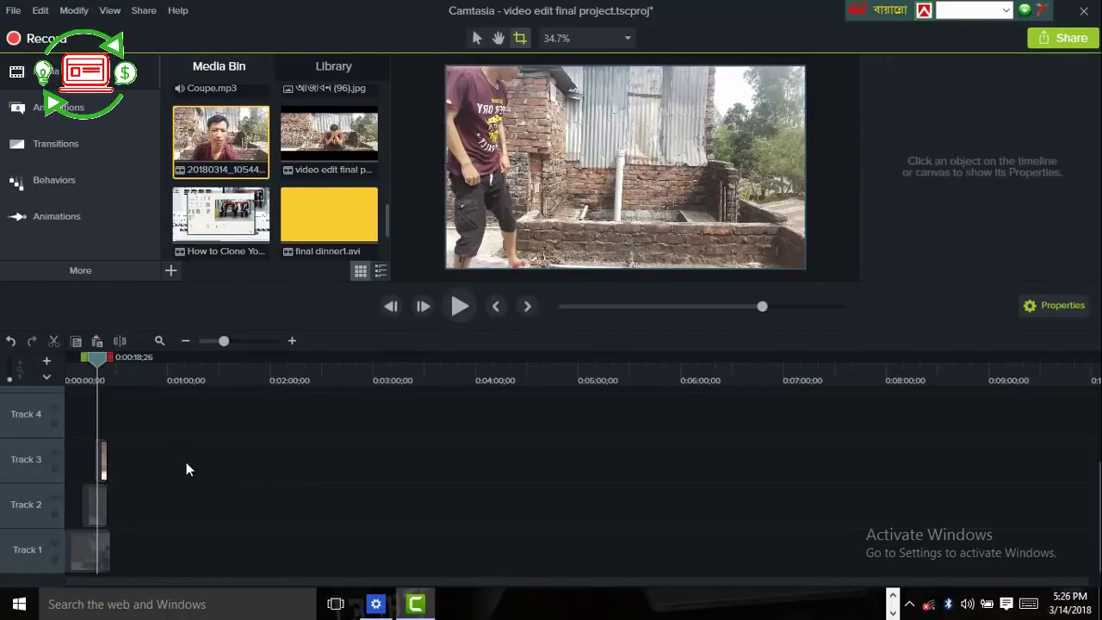
{"action": "left_click", "coordinate": [102, 471]}
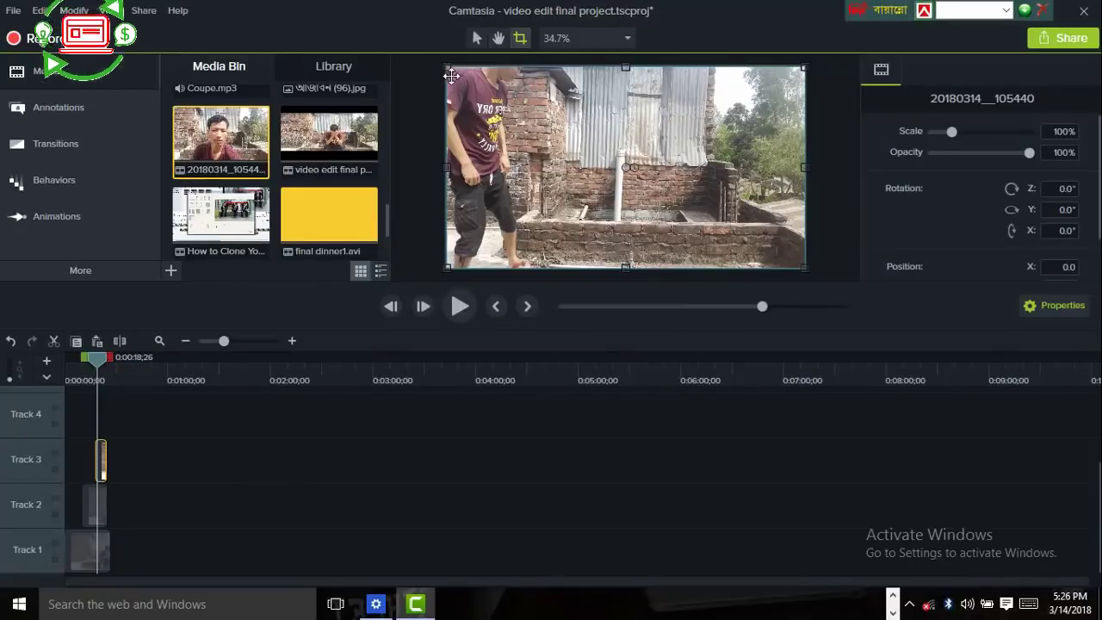
{"action": "left_click_drag", "start_coordinate": [806, 166], "coordinate": [576, 184]}
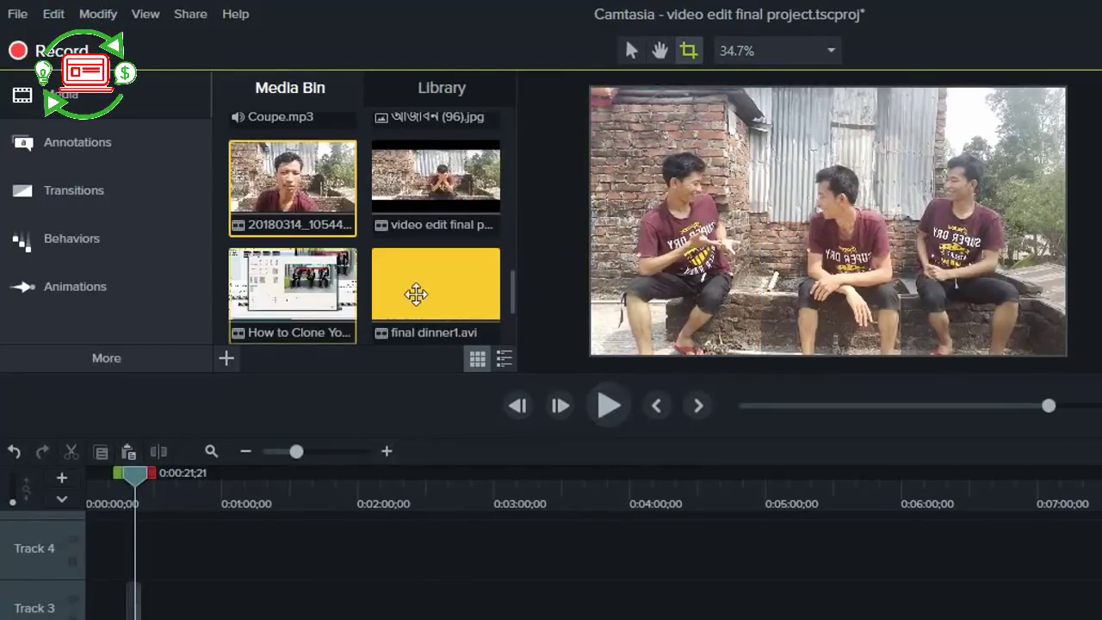
Add a black rectangle shape over the upper edge of the video and stretch it across the full frame width.
{"action": "left_click", "coordinate": [78, 145]}
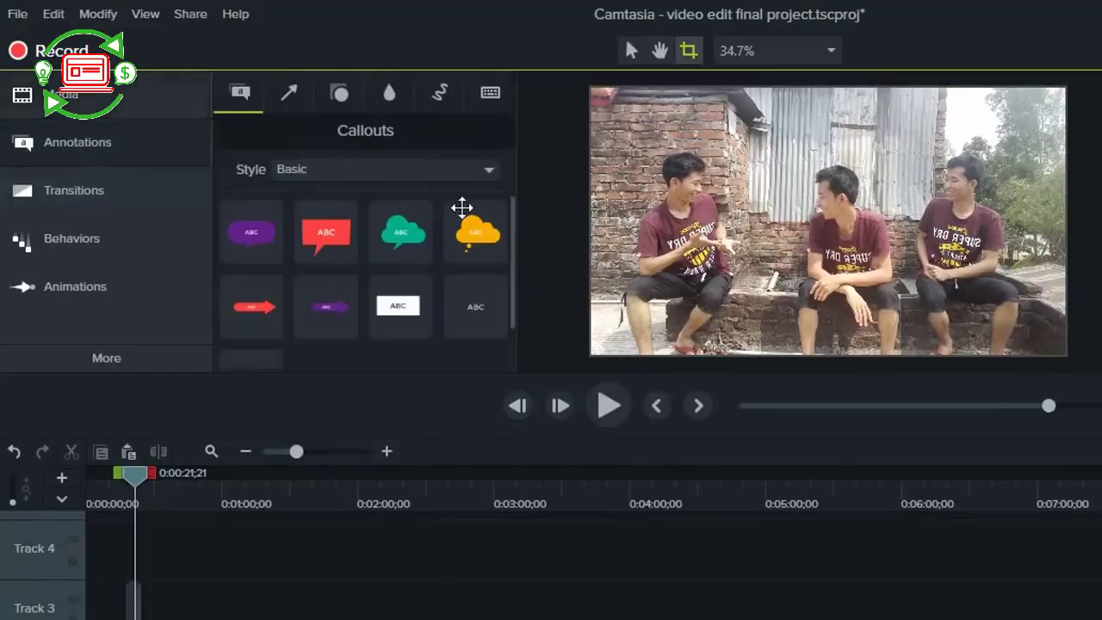
{"action": "left_click", "coordinate": [343, 97]}
{"action": "left_click_drag", "start_coordinate": [394, 220], "coordinate": [615, 111]}
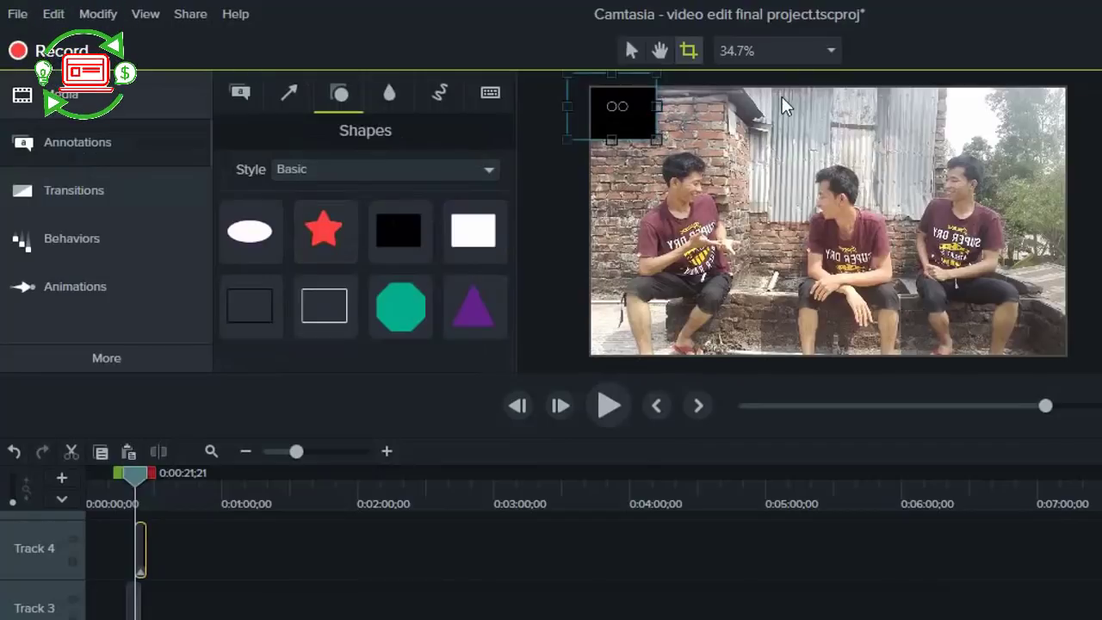
{"action": "left_click", "coordinate": [631, 50]}
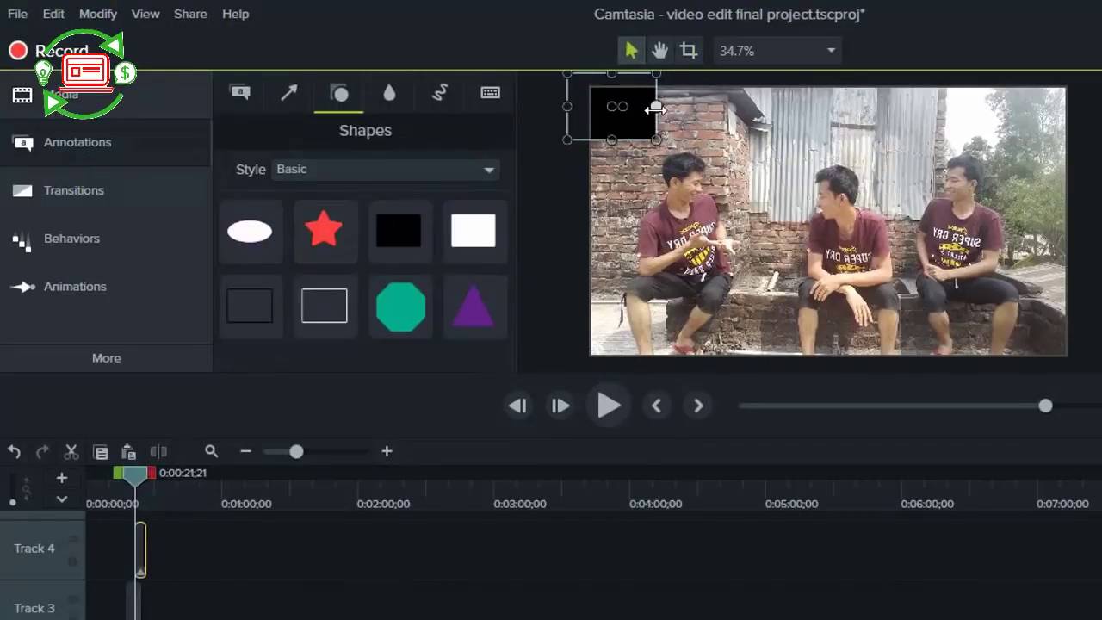
{"action": "left_click_drag", "start_coordinate": [657, 138], "coordinate": [1101, 150]}
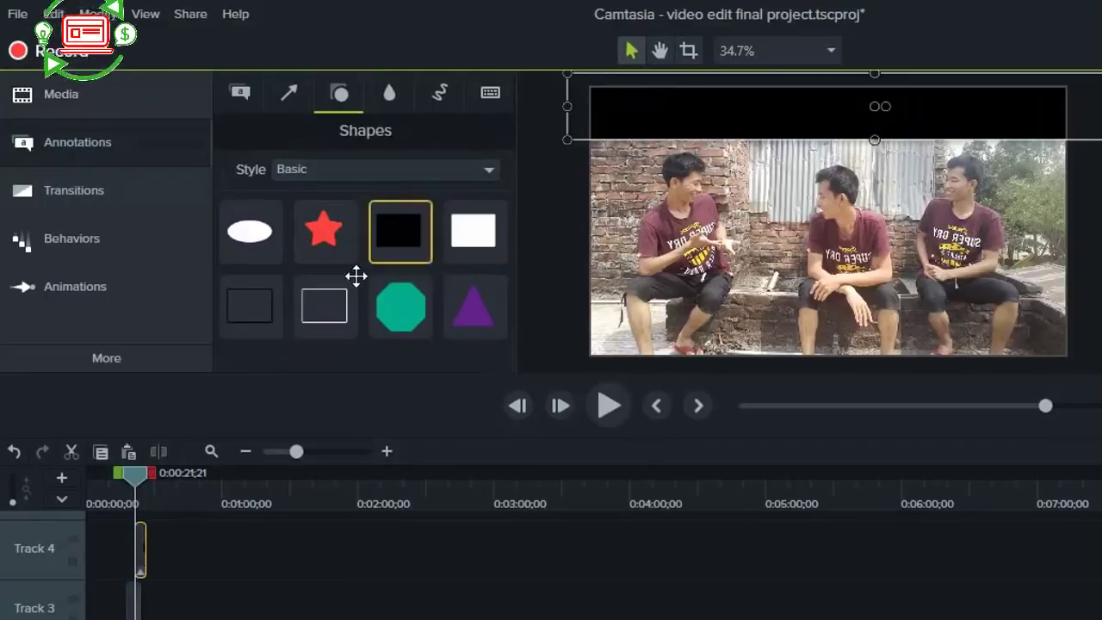
Add a second black rectangle as a full-width bar along the video's lower edge and nudge the upper bar slightly upward.
{"action": "left_click_drag", "start_coordinate": [383, 250], "coordinate": [1101, 322]}
{"action": "left_click_drag", "start_coordinate": [1045, 346], "coordinate": [1046, 367]}
{"action": "left_click", "coordinate": [809, 130]}
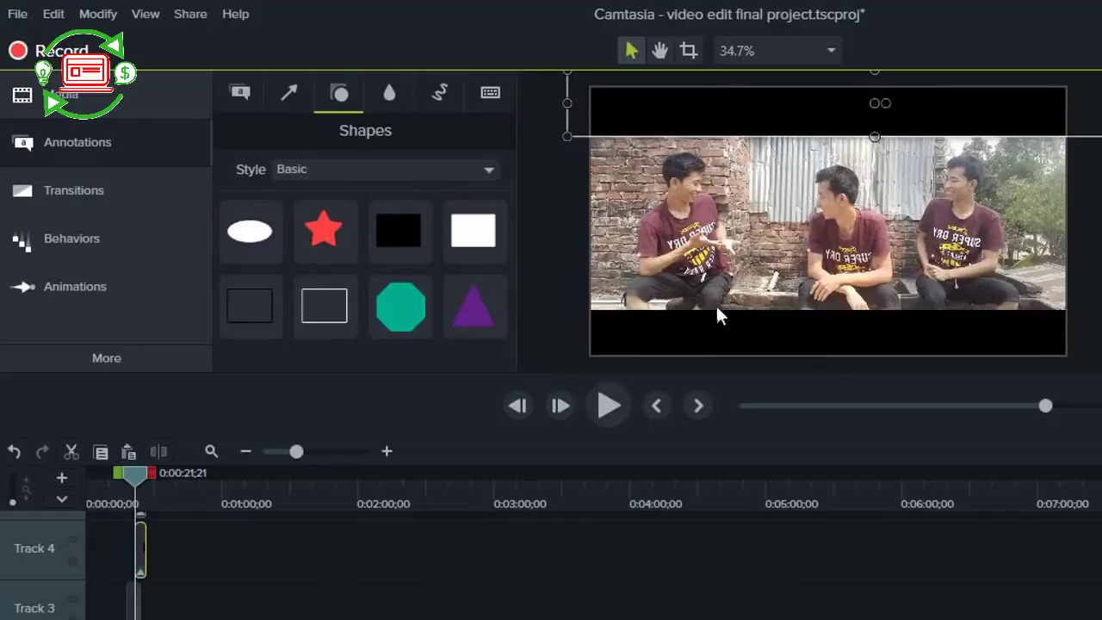
Play back the combined takes with the black bars to check the composite.
{"action": "mouse_move", "coordinate": [137, 480]}
{"action": "left_mouse_down"}
{"action": "mouse_move", "coordinate": [73, 492]}
{"action": "mouse_move", "coordinate": [130, 492]}
{"action": "left_mouse_up"}
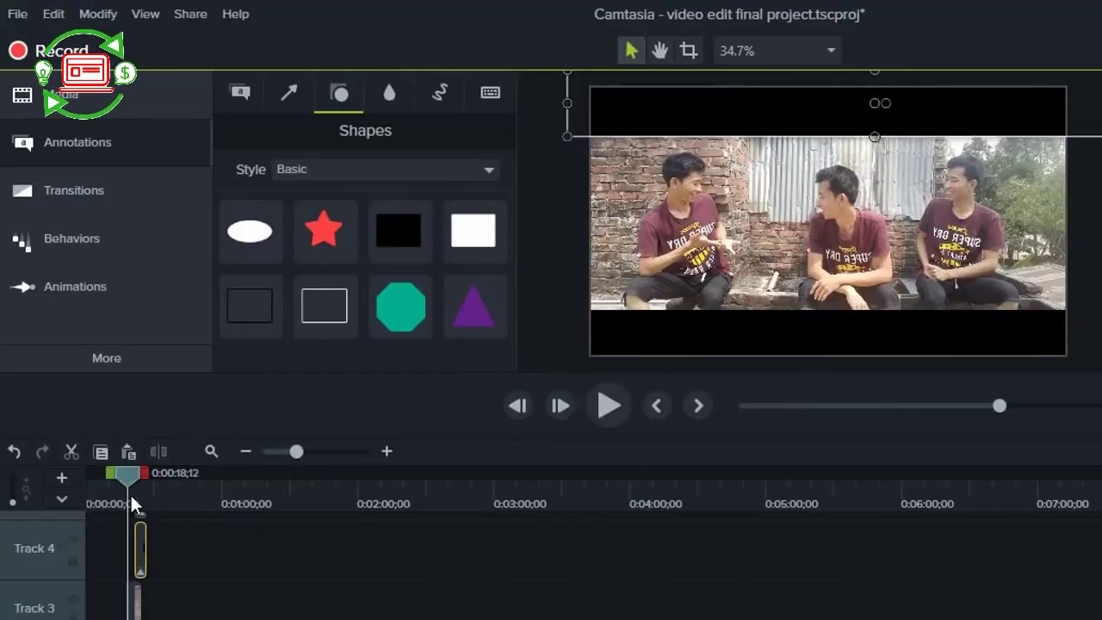
{"action": "left_click", "coordinate": [609, 405]}
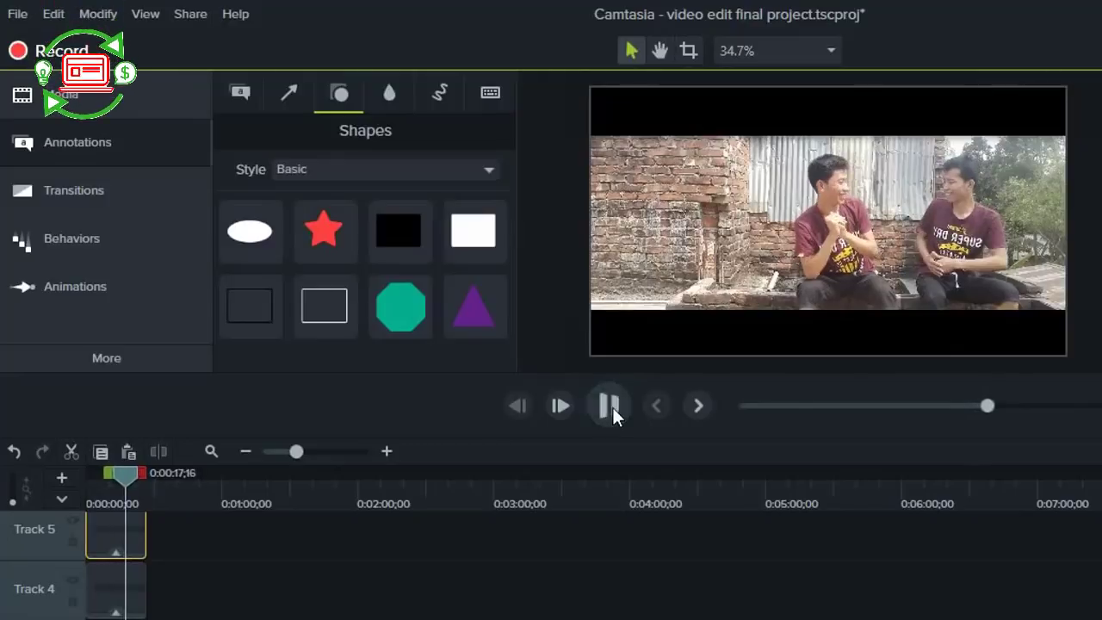
{"action": "left_click", "coordinate": [612, 406]}
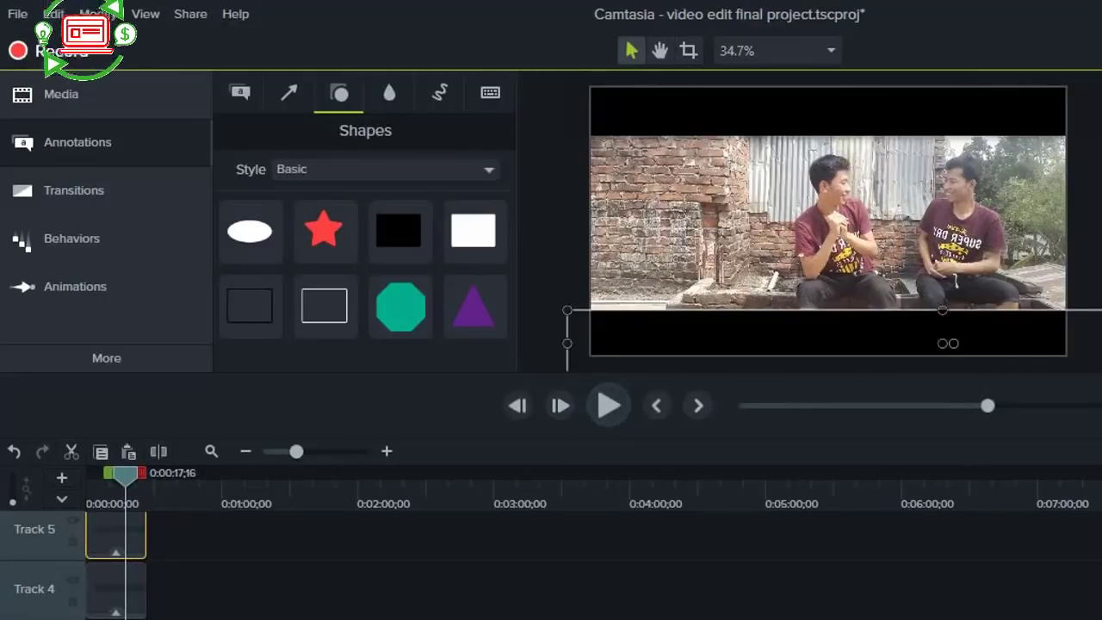